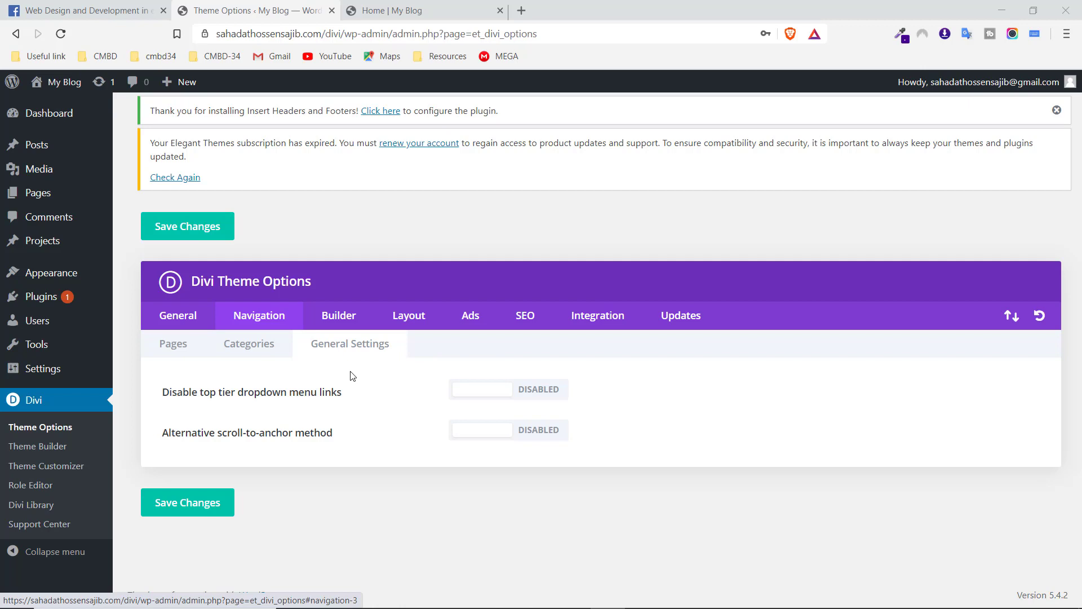
- Disable Divi Builder for the Posts post type in the Builder options, and check which editor a new post offers
left_click(343, 322)
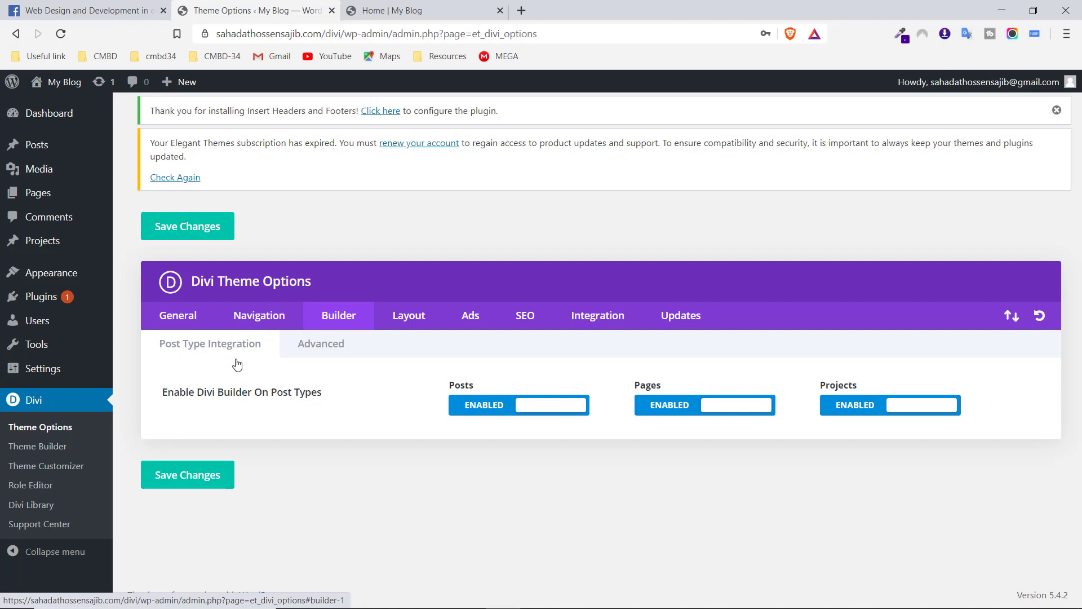
mouse_move(57, 145)
left_click_drag(180, 391, 230, 392)
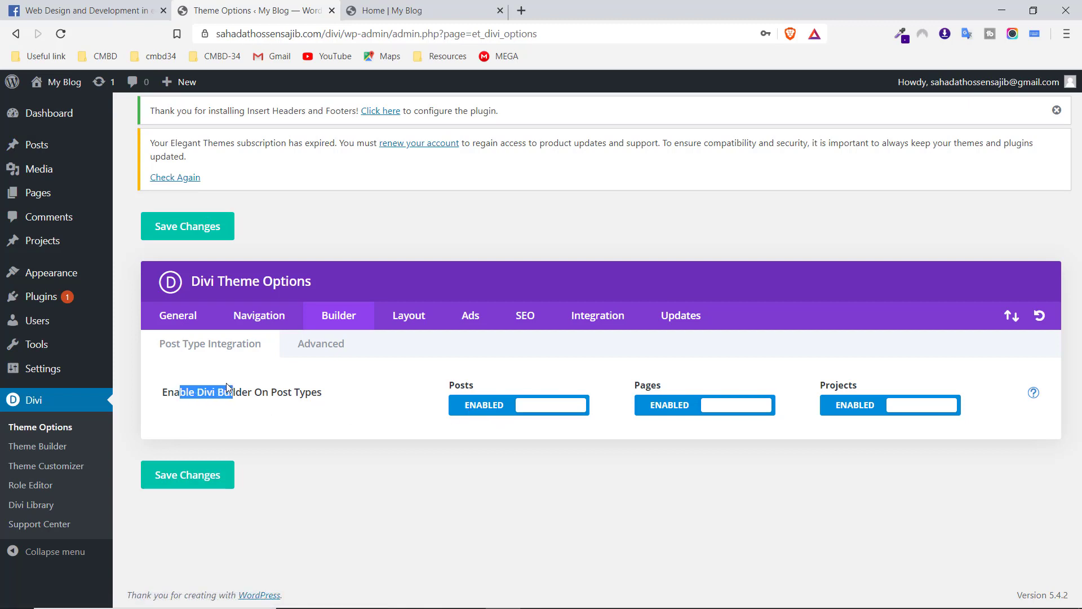
left_click(189, 391)
left_click(483, 405)
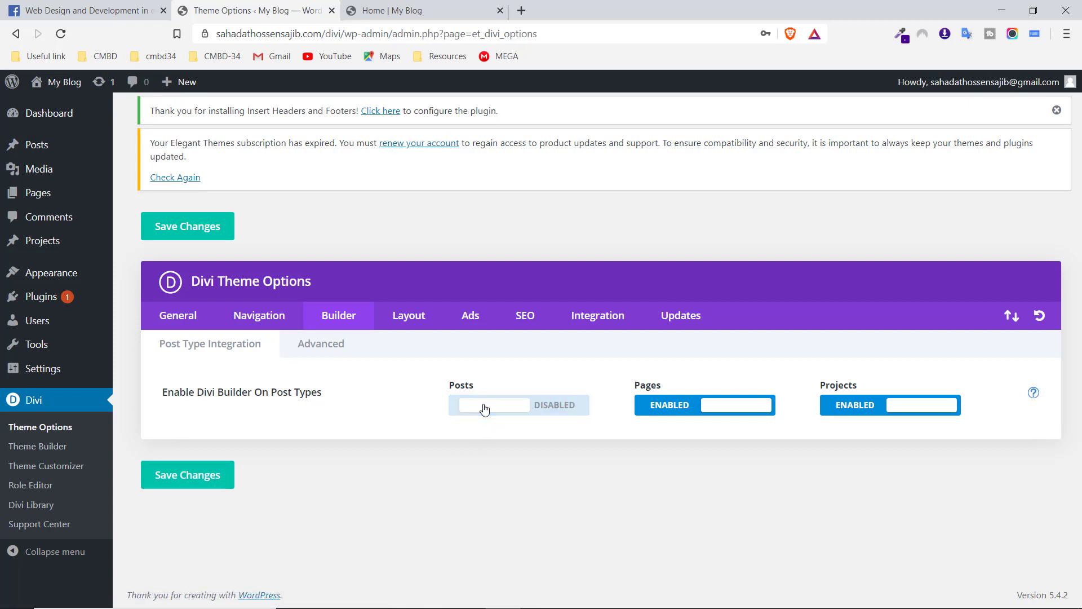
left_click(670, 407)
left_click(721, 404)
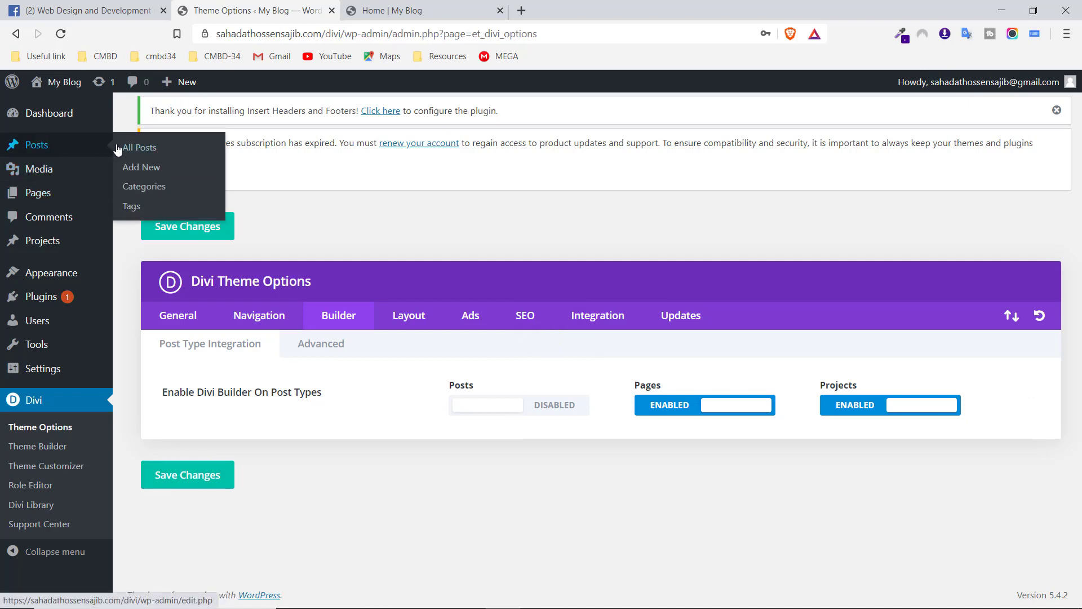
left_click(147, 167)
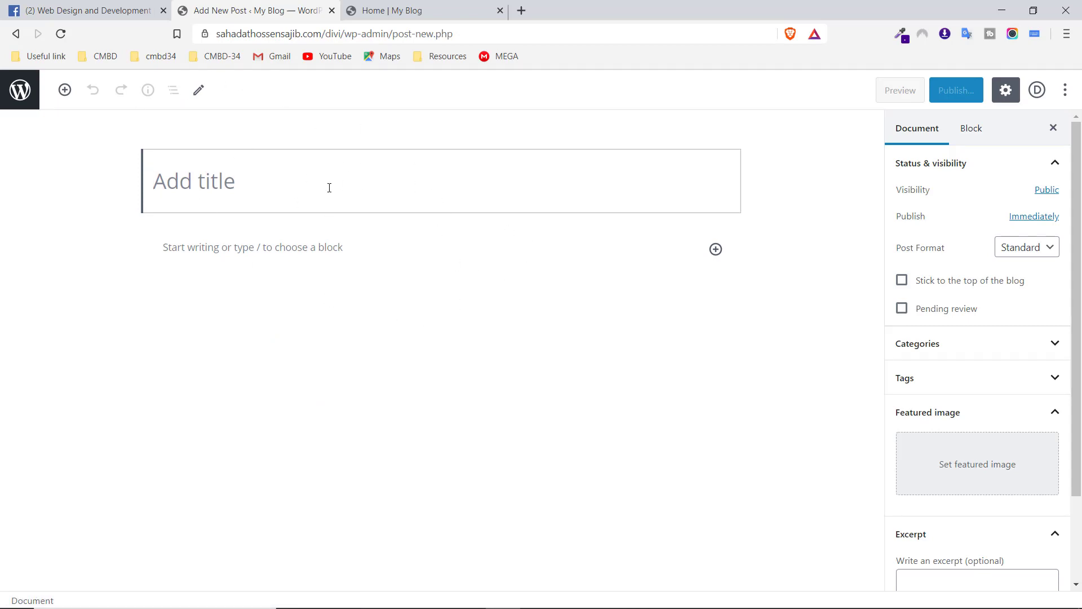
left_click(15, 35)
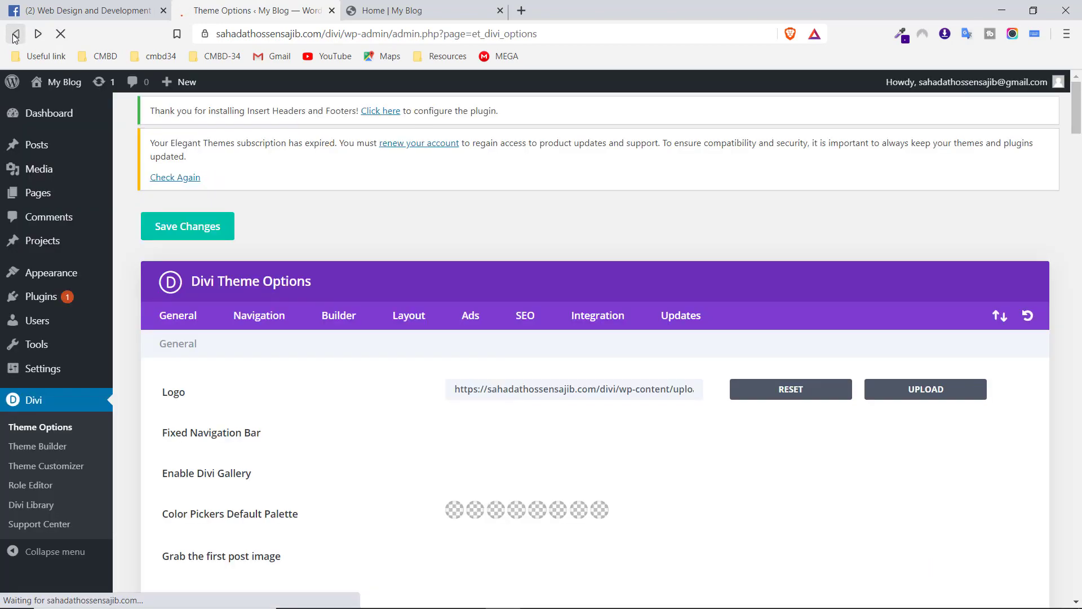
- Disable Divi Builder for posts again, save the theme options, and check the editor choice in a new post
left_click(354, 318)
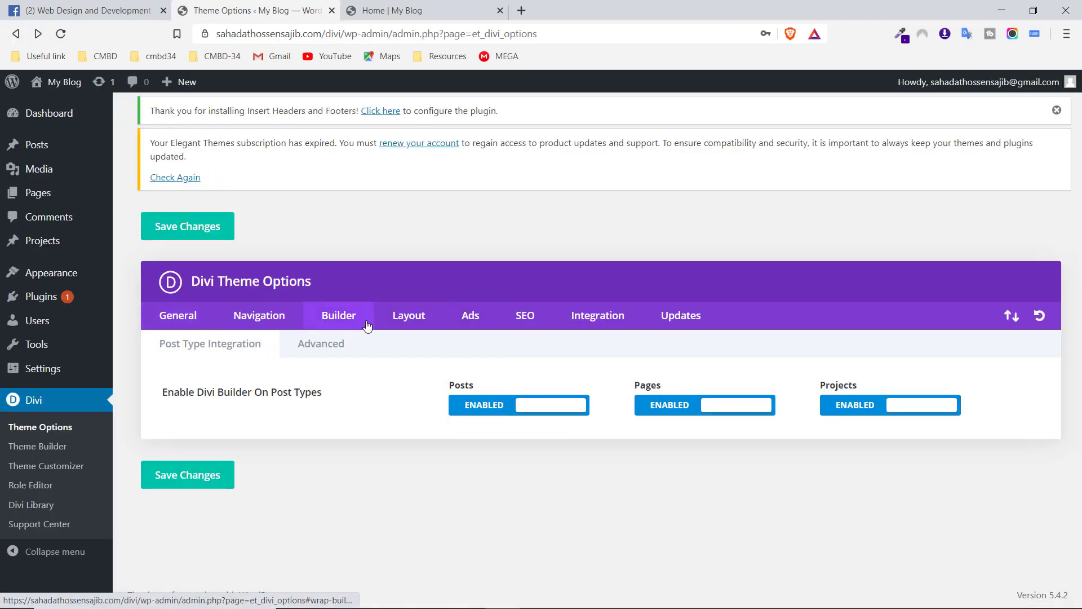
left_click(503, 407)
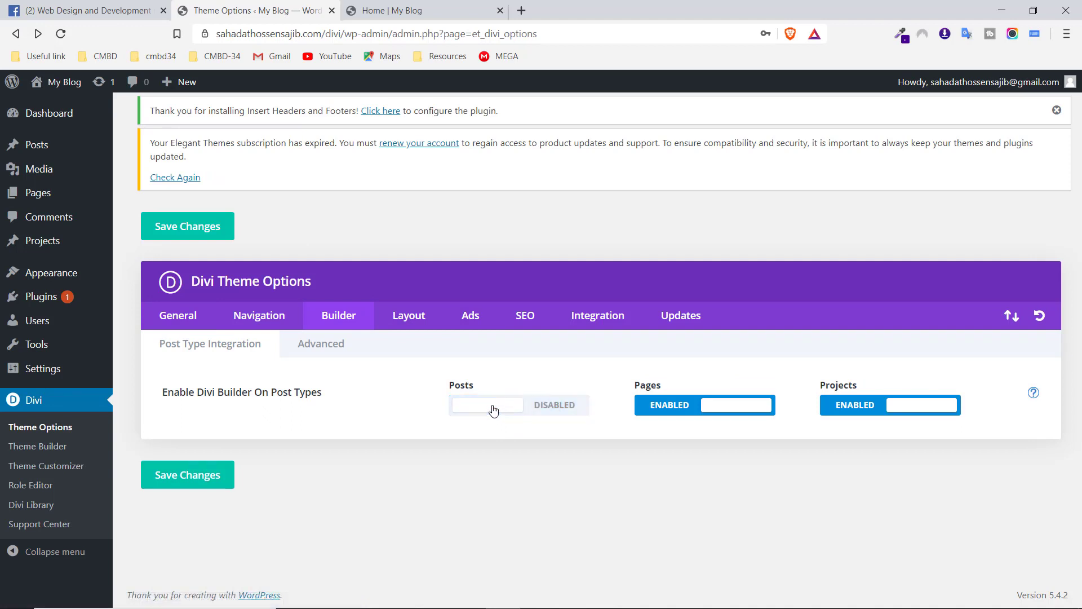
left_click(189, 479)
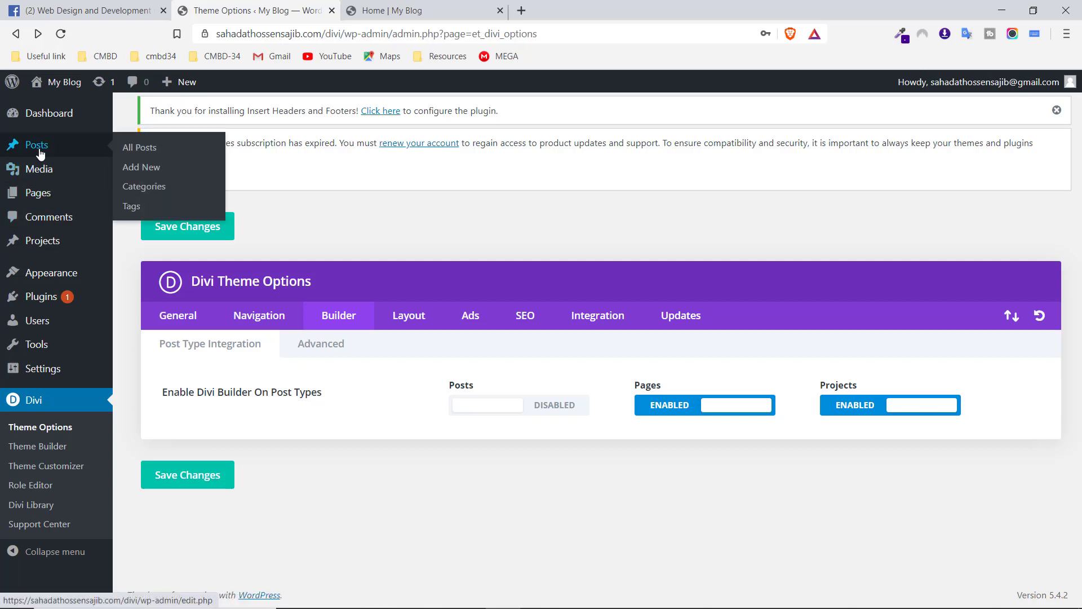
left_click(144, 168)
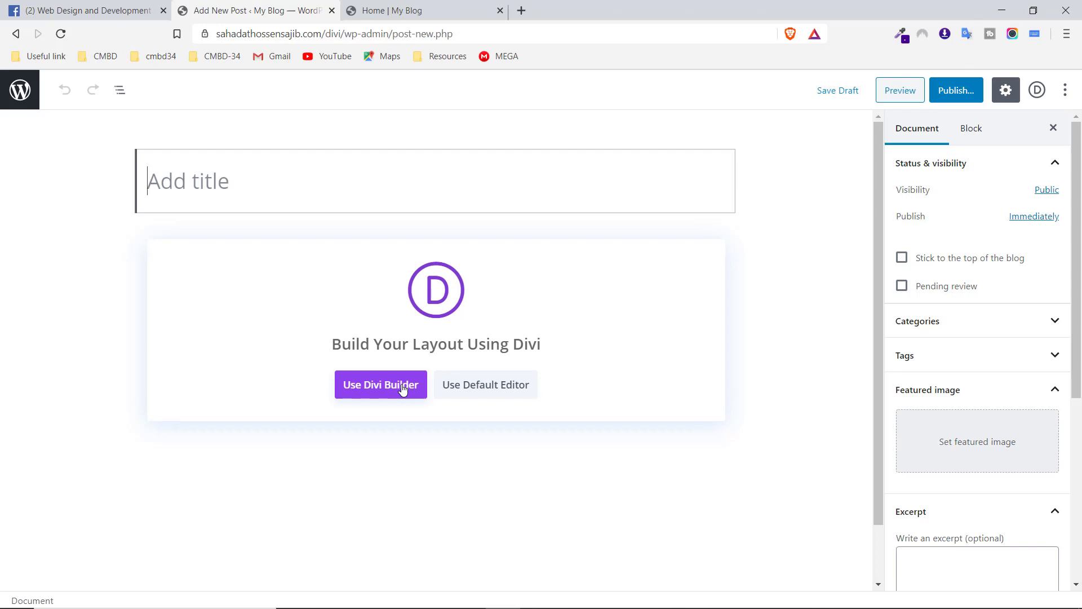
left_click(12, 91)
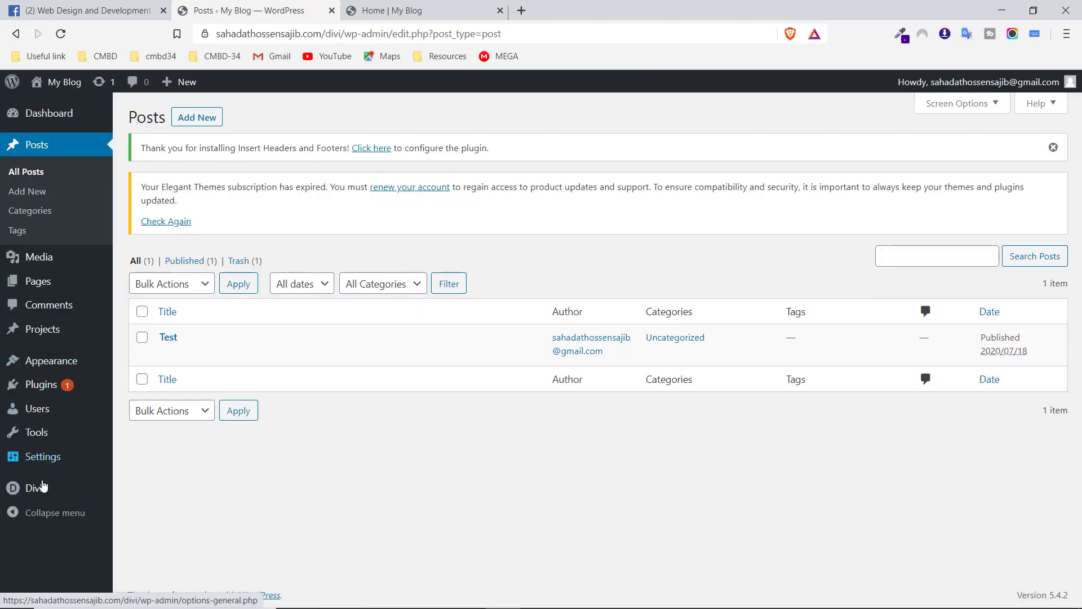
- Reopen the Builder theme options, switch Divi Builder off and back on for posts, and save the changes
mouse_move(43, 486)
left_click(161, 441)
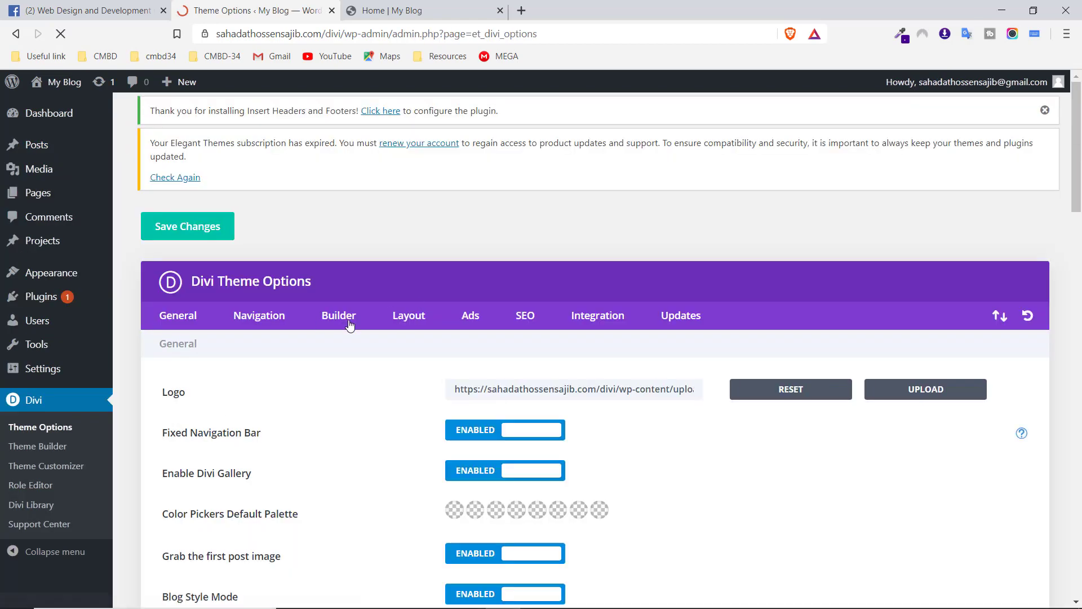
left_click(327, 323)
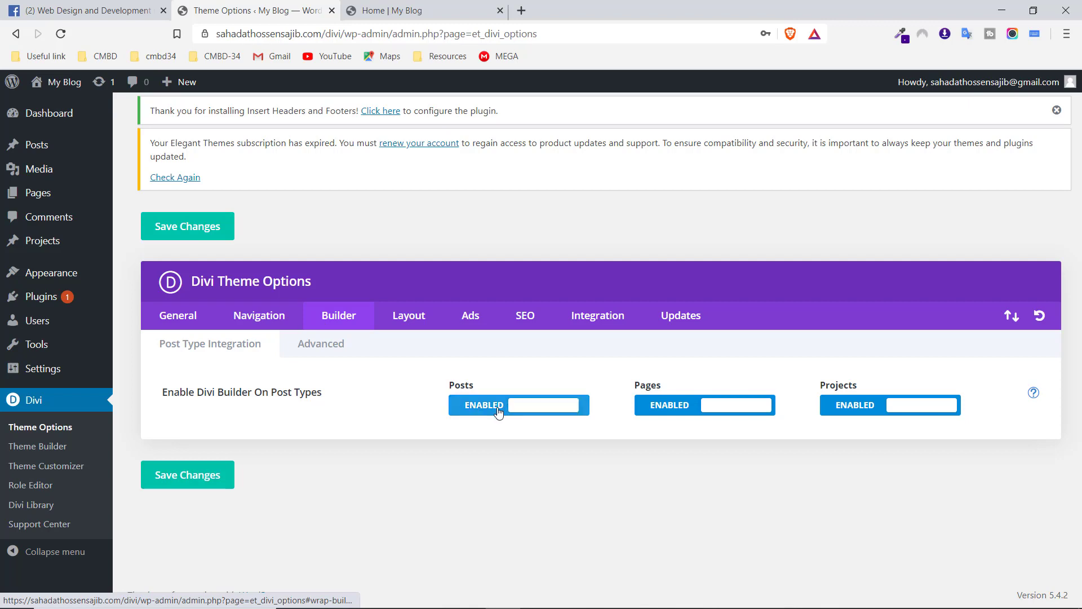
left_click(498, 412)
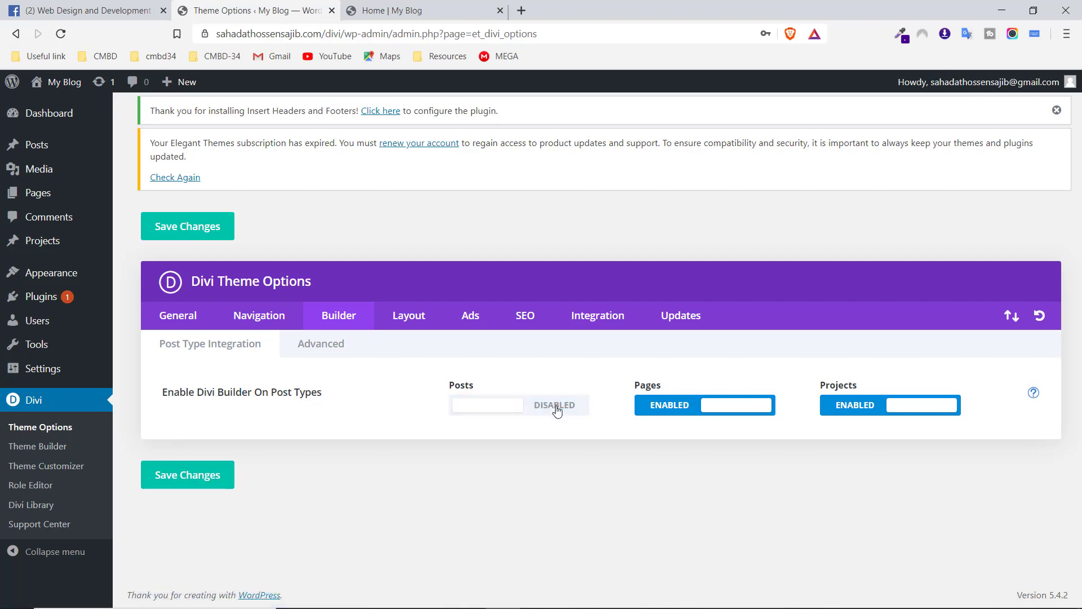
left_click(557, 410)
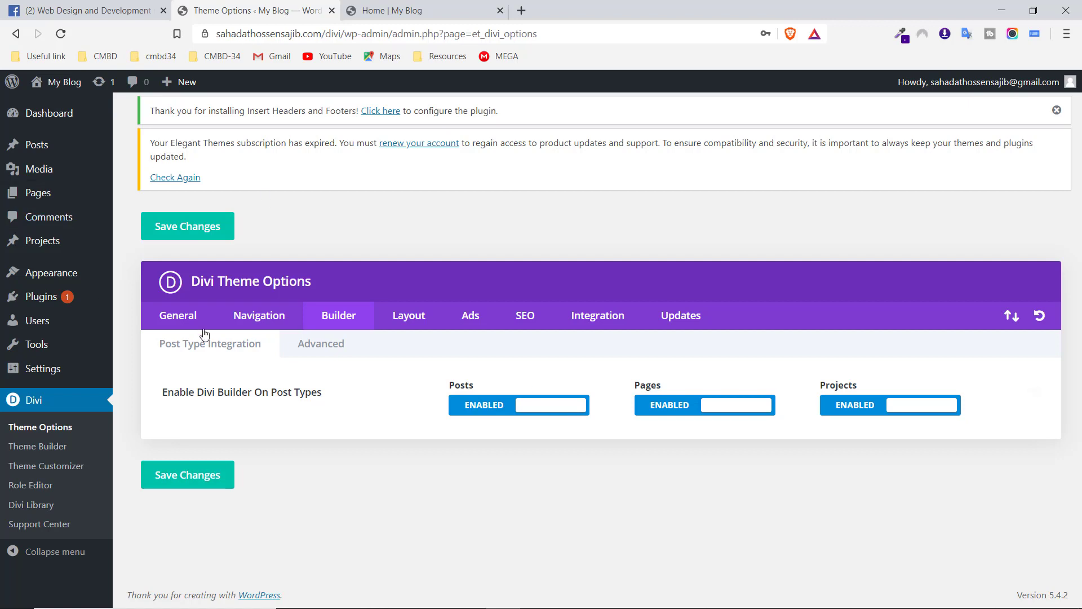
left_click(204, 475)
- Examine the Static CSS File Generation option in the advanced Builder settings and look over the site's home page
left_click(338, 354)
scroll(355, 358, "down", 1)
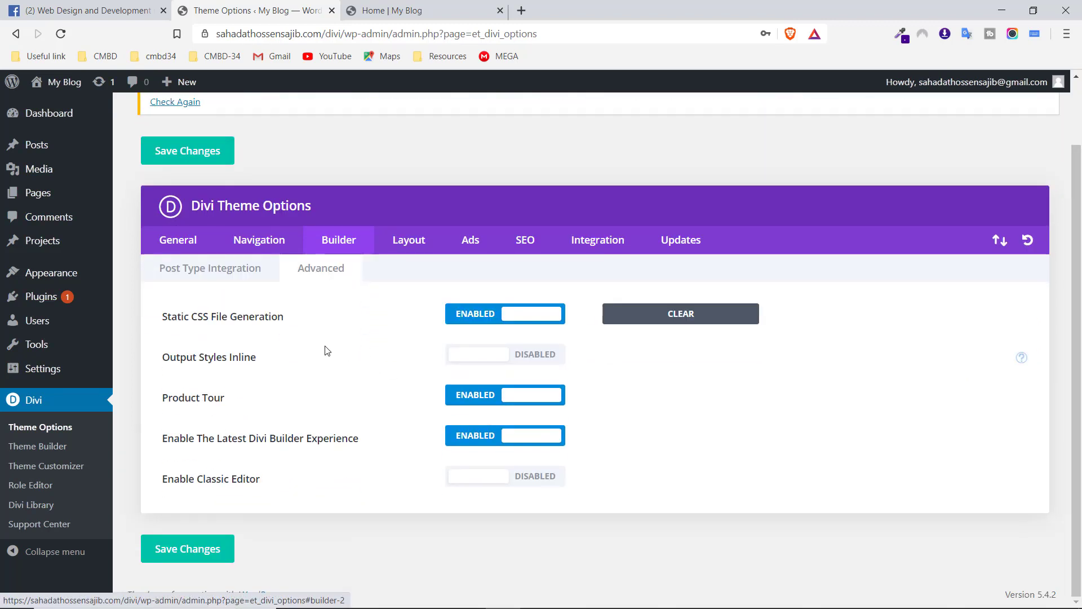
left_click_drag(183, 317, 280, 316)
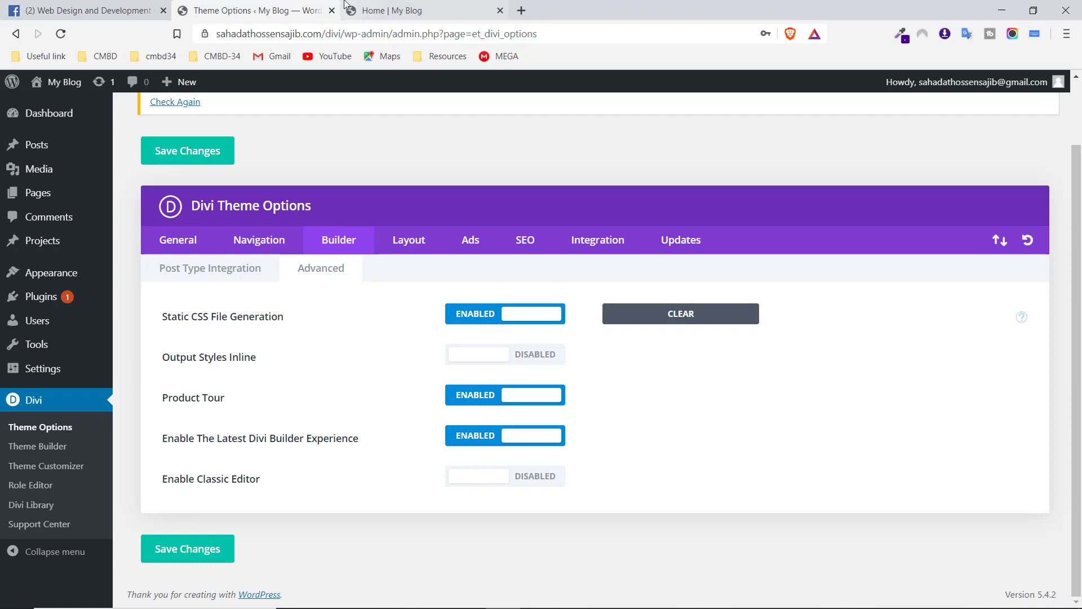
left_click(406, 5)
scroll(538, 315, "down", 5)
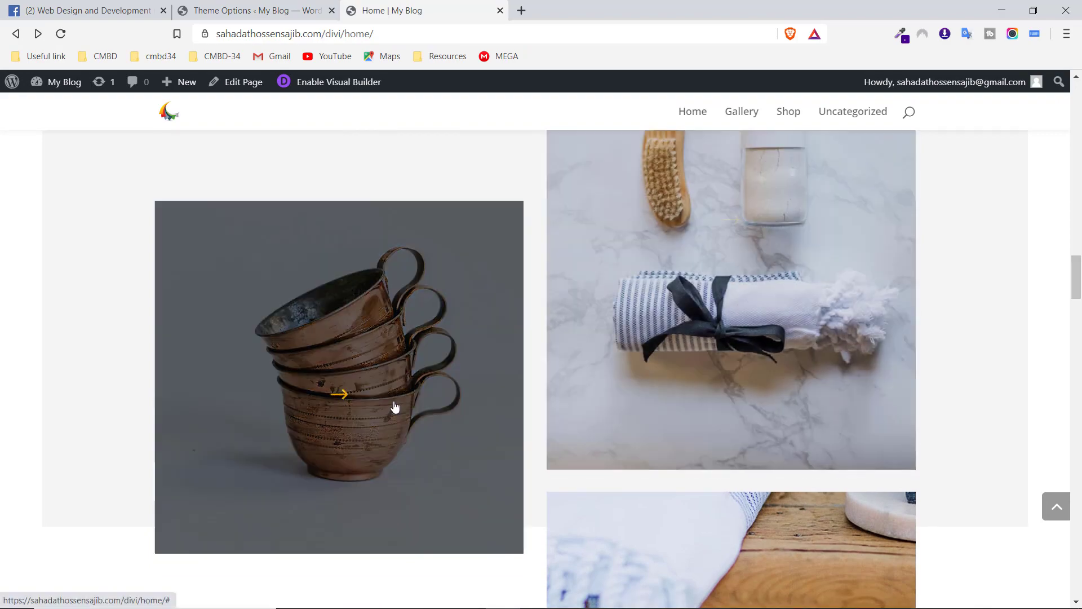
scroll(415, 278, "up", 7)
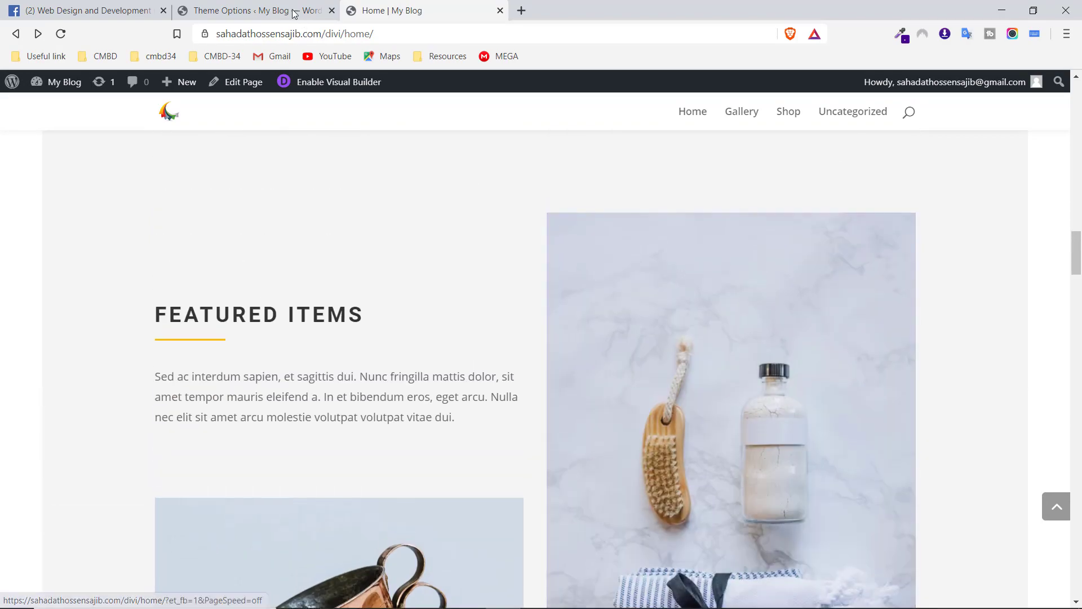
left_click(294, 11)
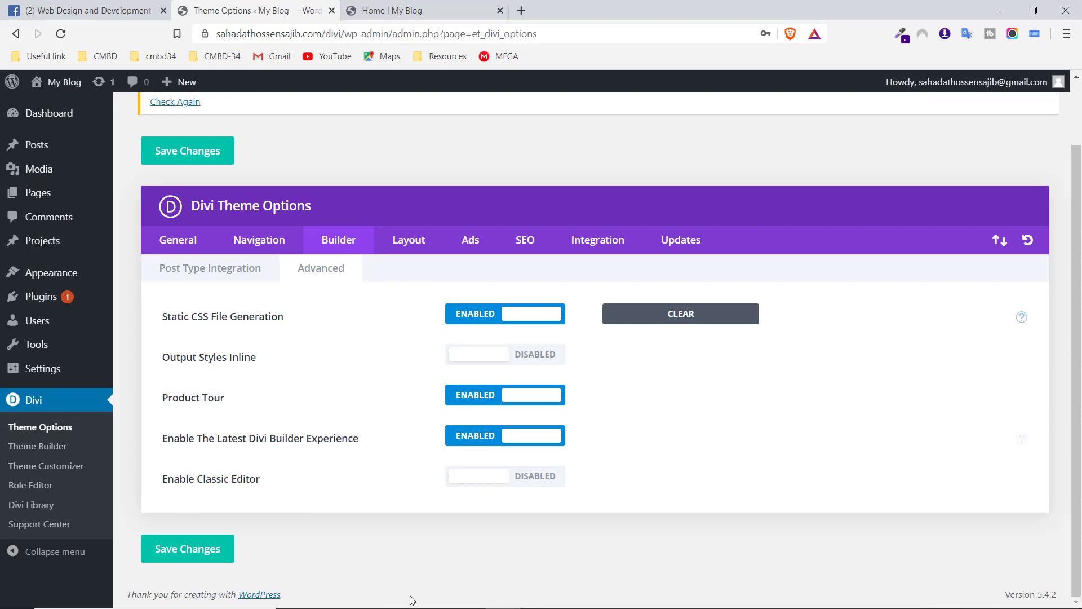
- Add an h1 rule with color:red; to the Custom CSS in the general theme options
mouse_move(435, 580)
left_click(209, 247)
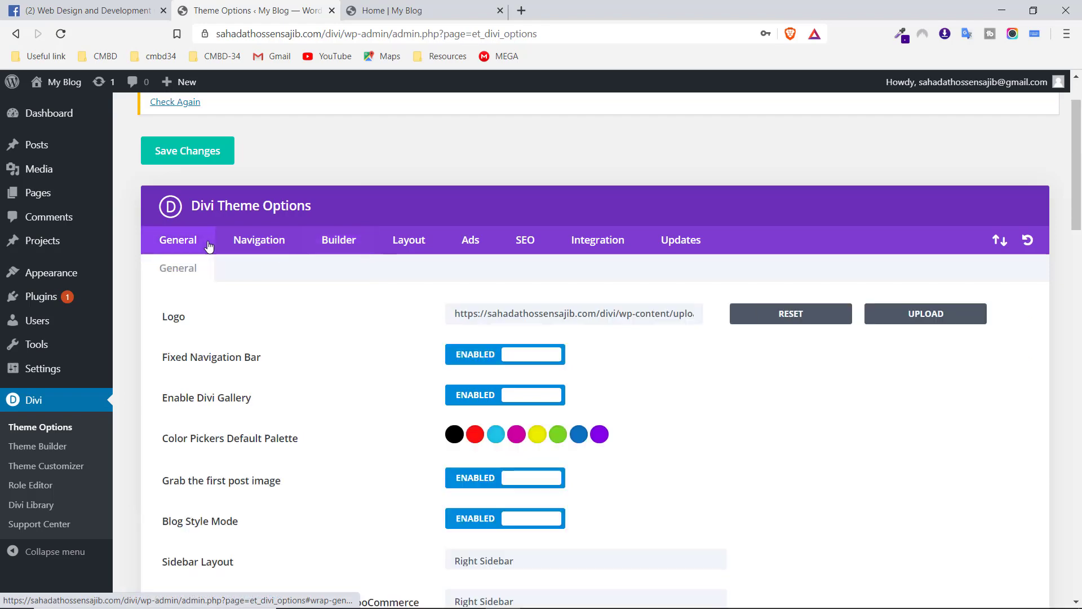
scroll(383, 283, "down", 3)
scroll(393, 283, "down", 15)
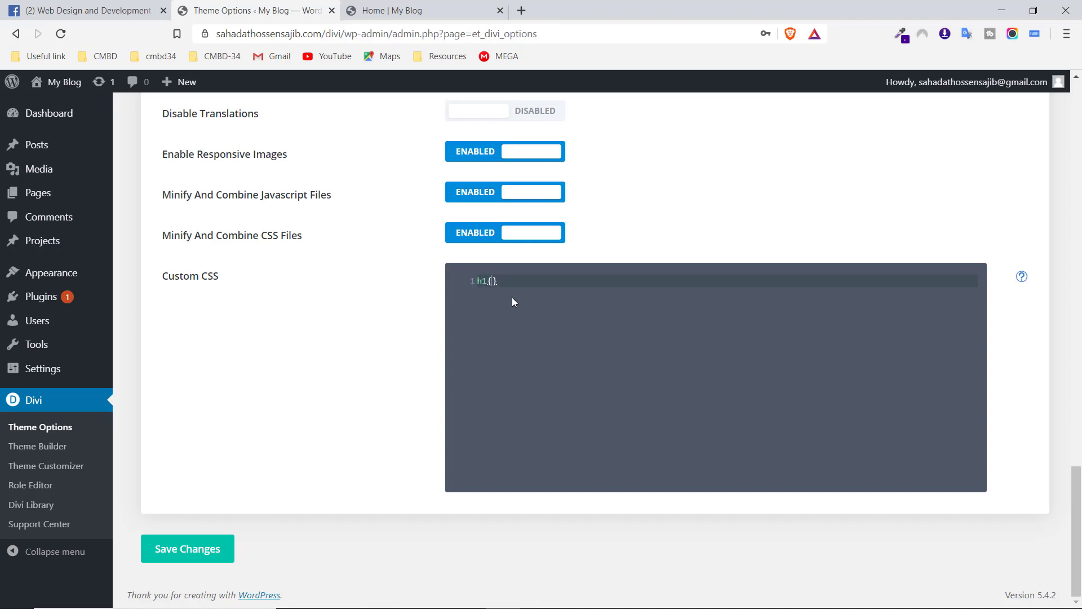
key("Return")
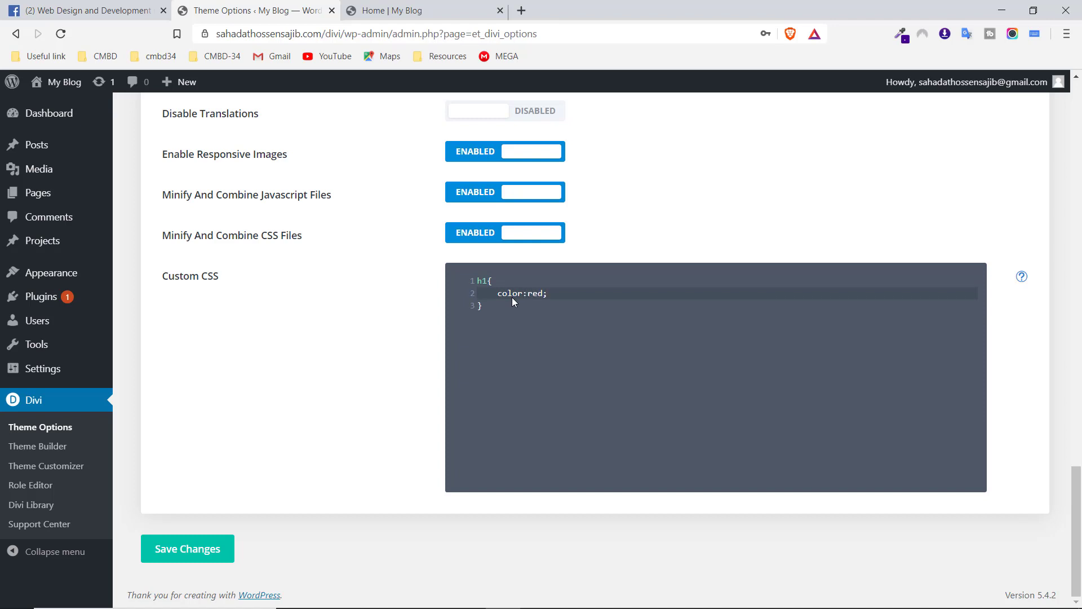
- Remove the whole h1 rule so the Custom CSS field is empty
key("ctrl+z")
key("Return")
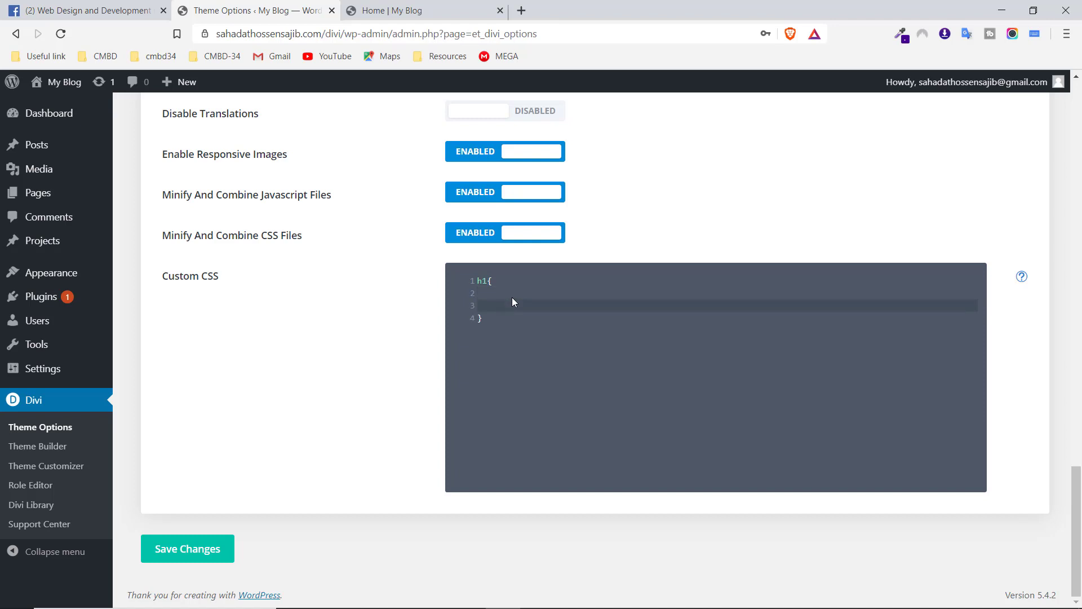
key("shift+Up")
key("shift+Up")
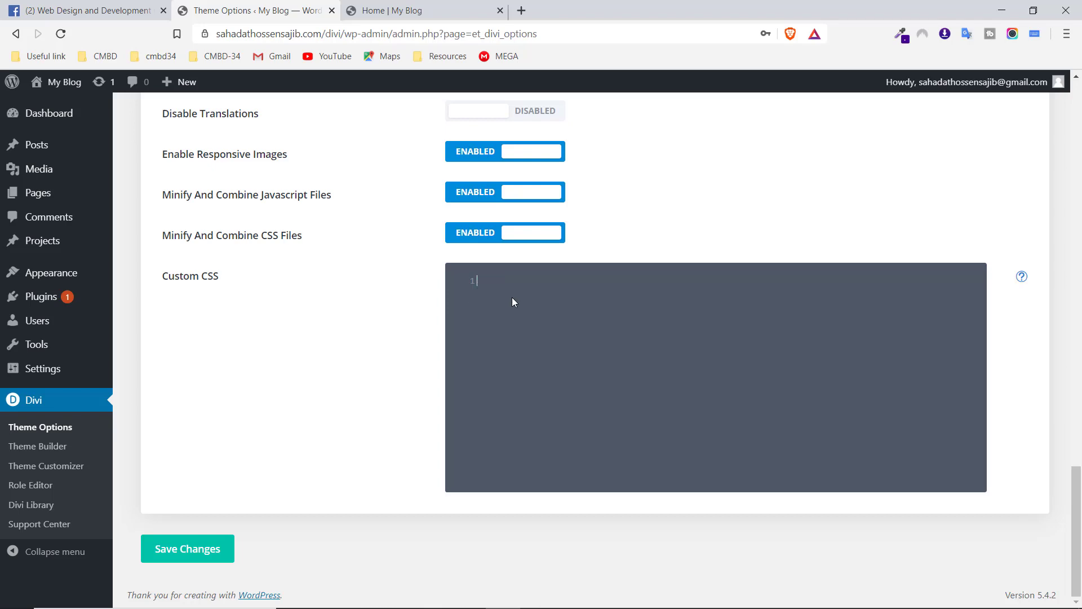
- Review the advanced Builder settings again and examine the featured items section on the site's home page
scroll(507, 294, "up", 15)
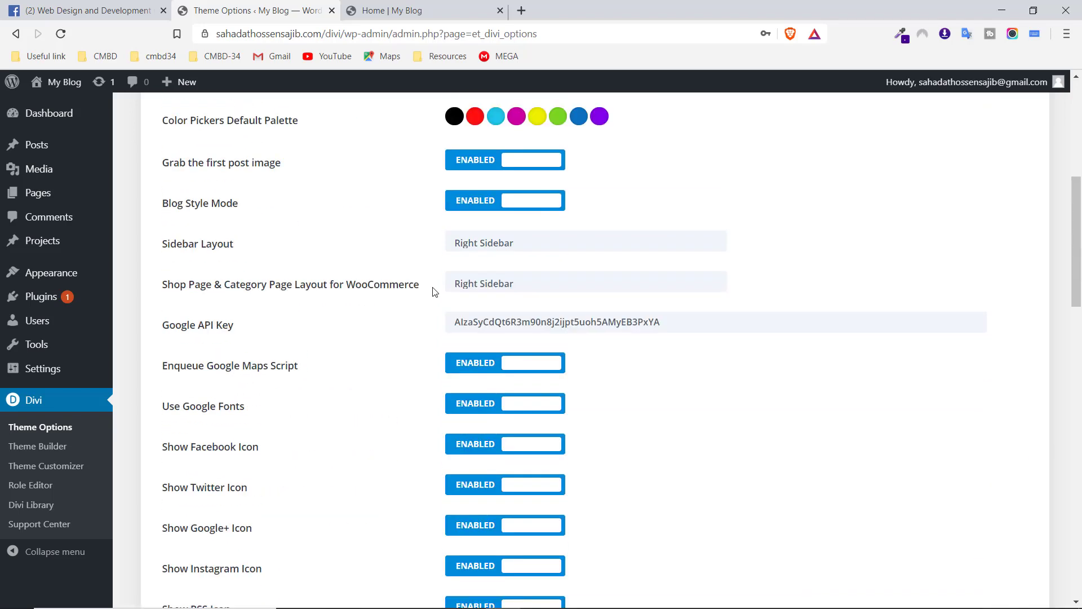
scroll(434, 291, "up", 5)
left_click(329, 320)
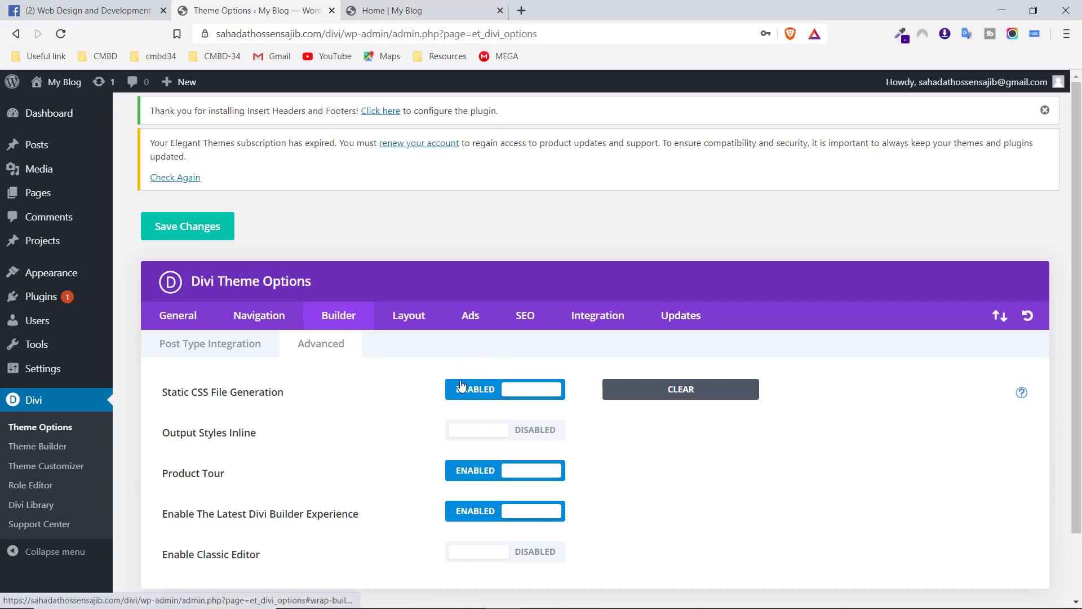
scroll(387, 395, "down", 1)
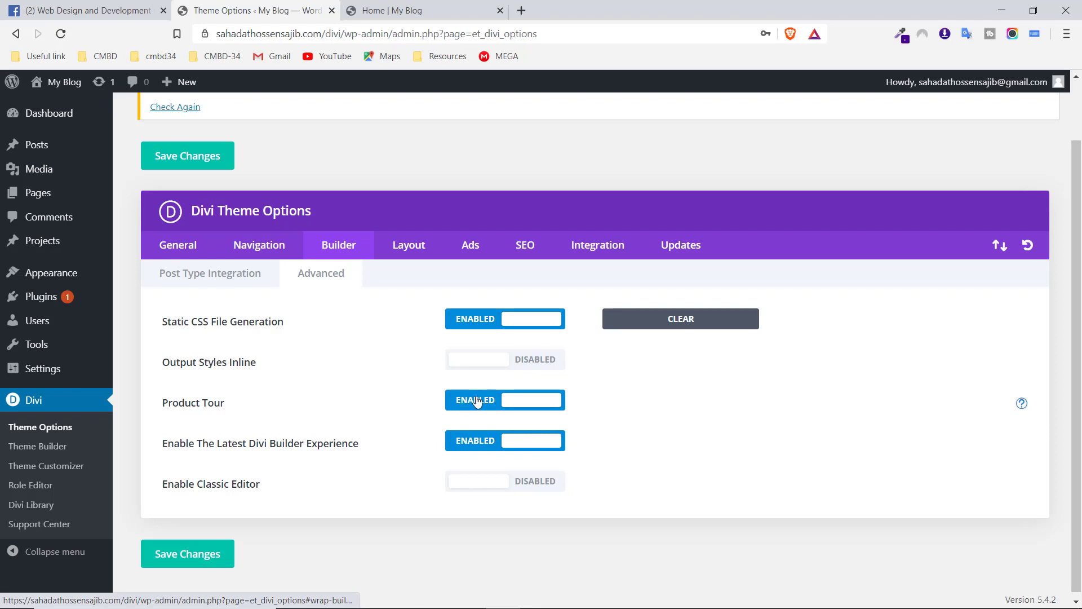
left_click(406, 9)
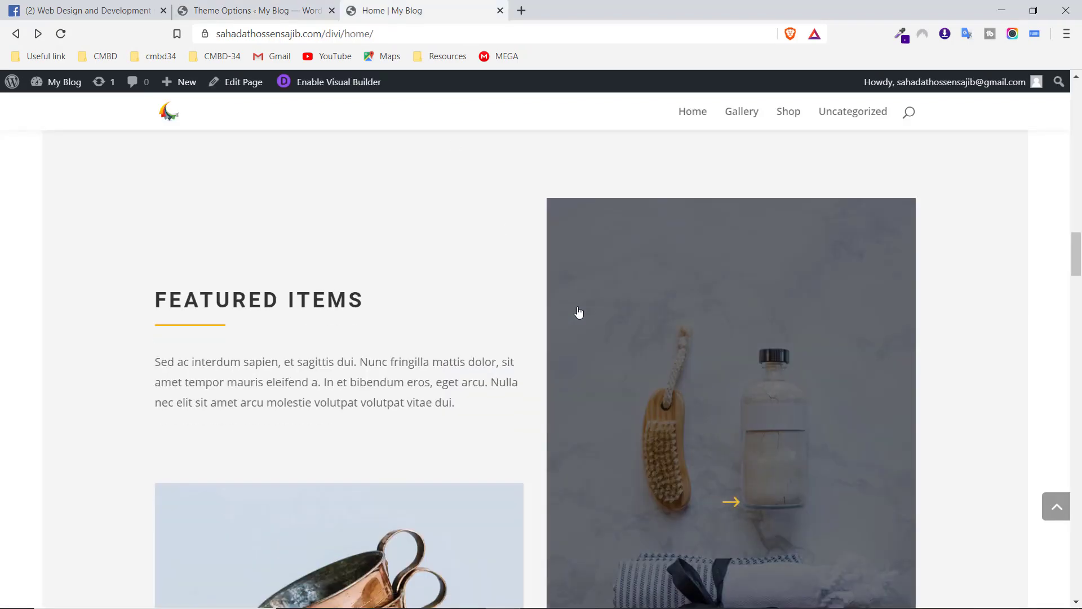
scroll(578, 311, "down", 3)
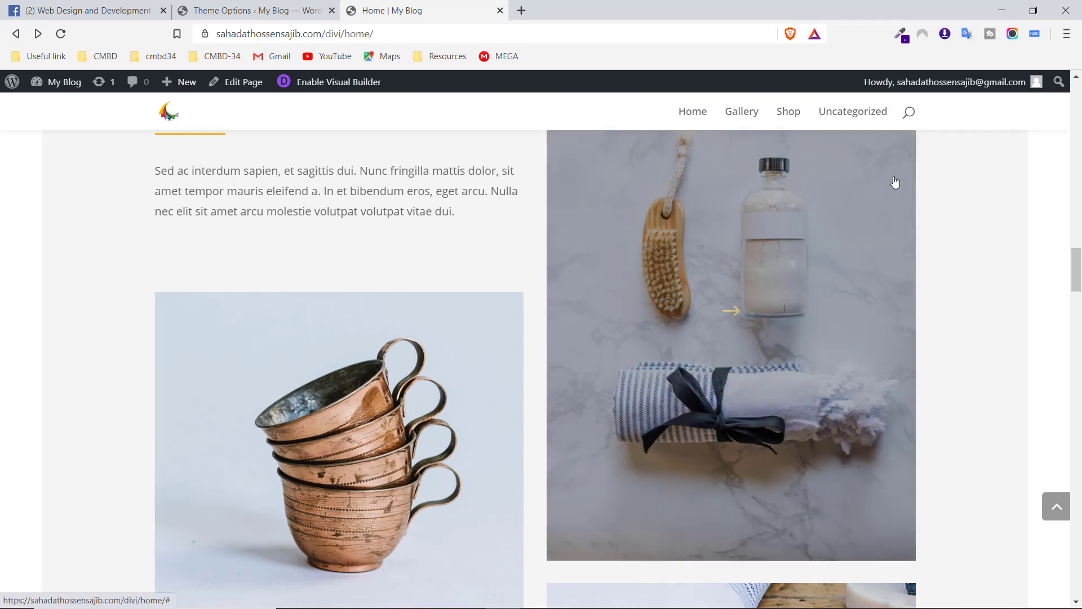
left_click(256, 11)
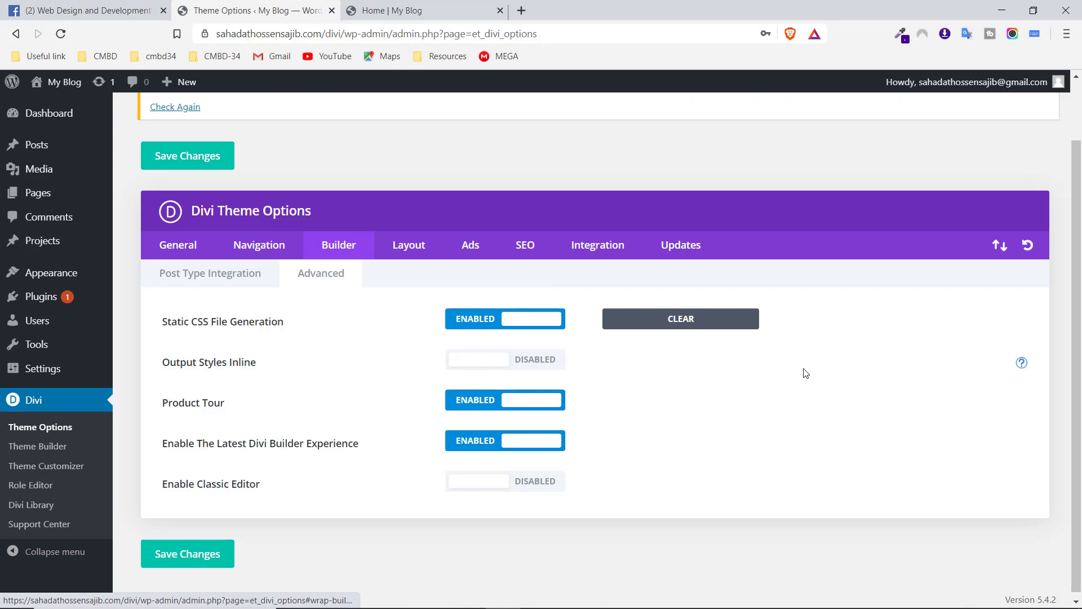
- Read the help text for Output Styles Inline, and switch Product Tour off and back on
left_click(1022, 364)
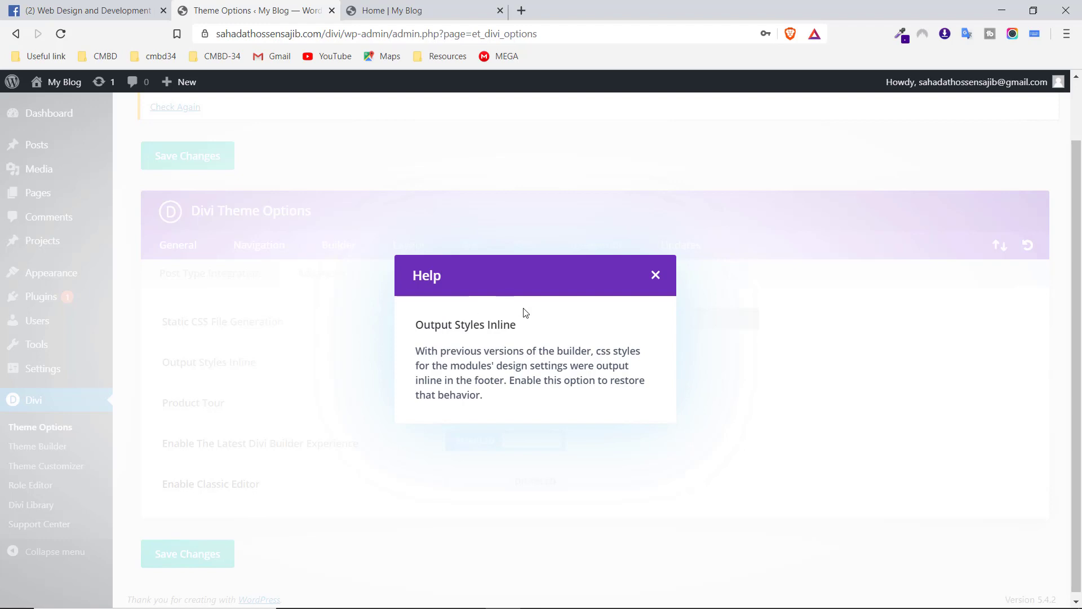
left_click(649, 276)
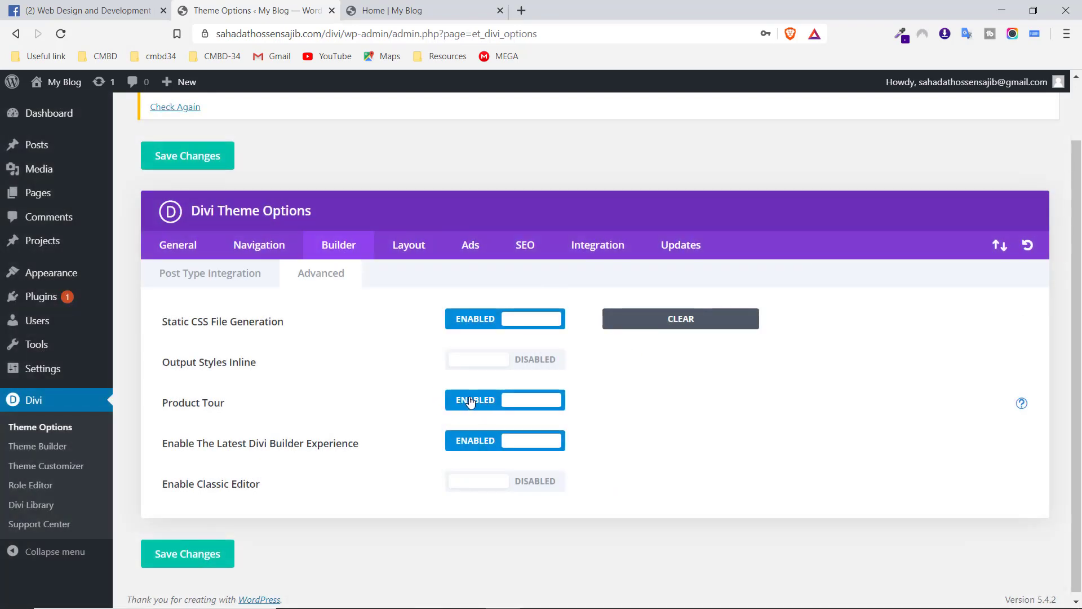
left_click(471, 401)
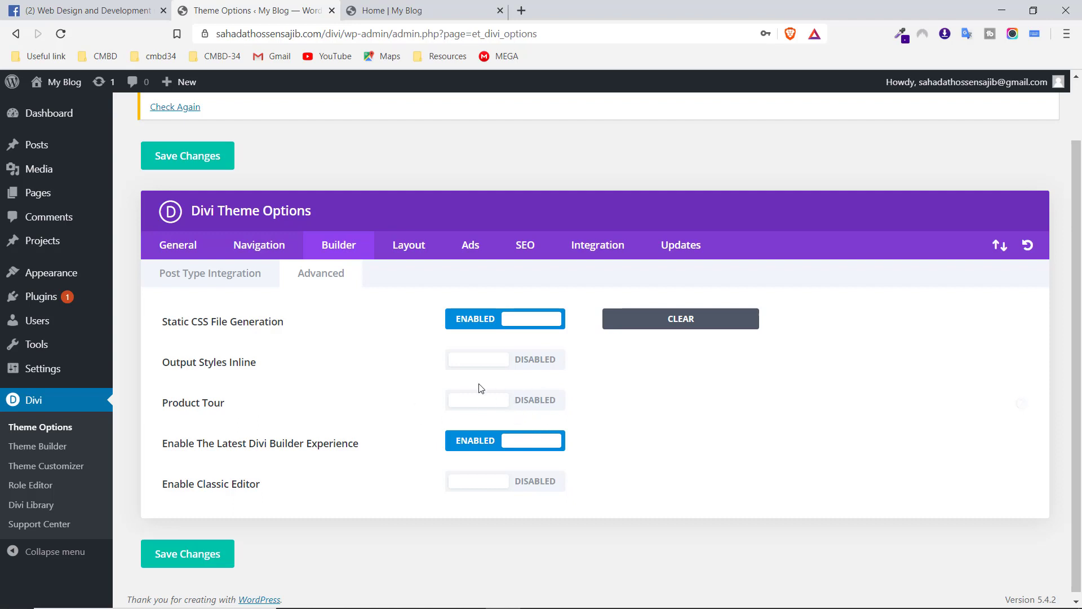
left_click(535, 402)
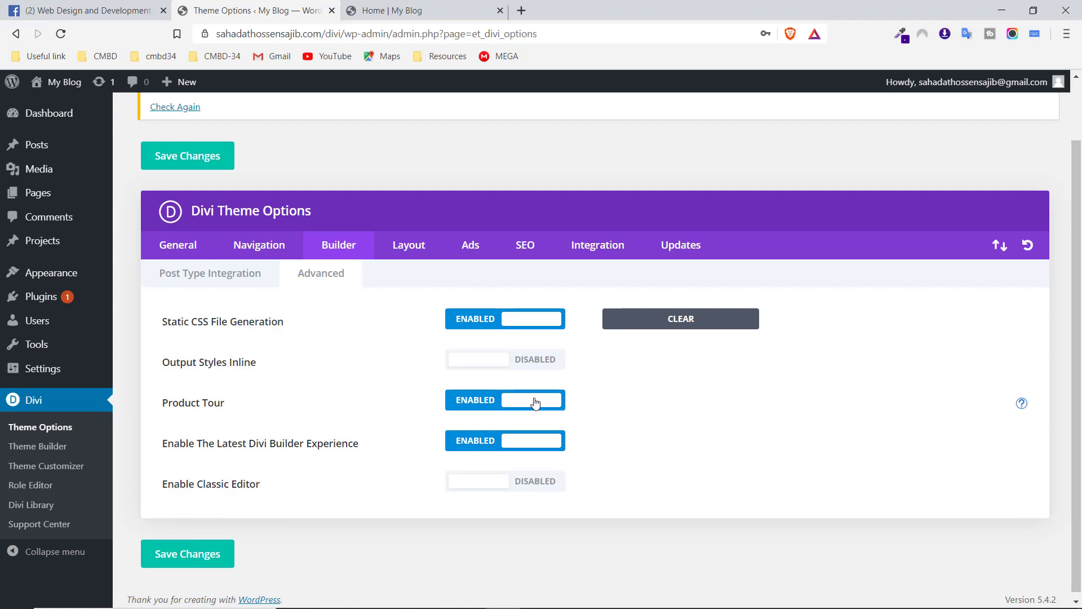
- Review the Enable The Latest Divi Builder Experience setting, then enable the Classic Editor and save the changes
scroll(536, 404, "down", 1)
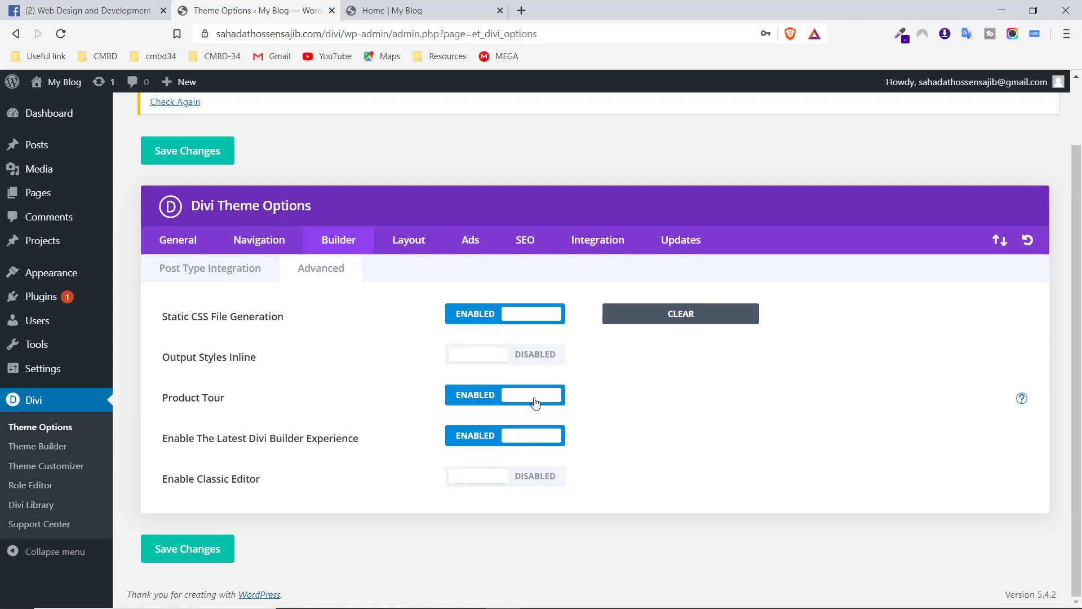
left_click_drag(214, 442, 373, 442)
left_click(381, 440)
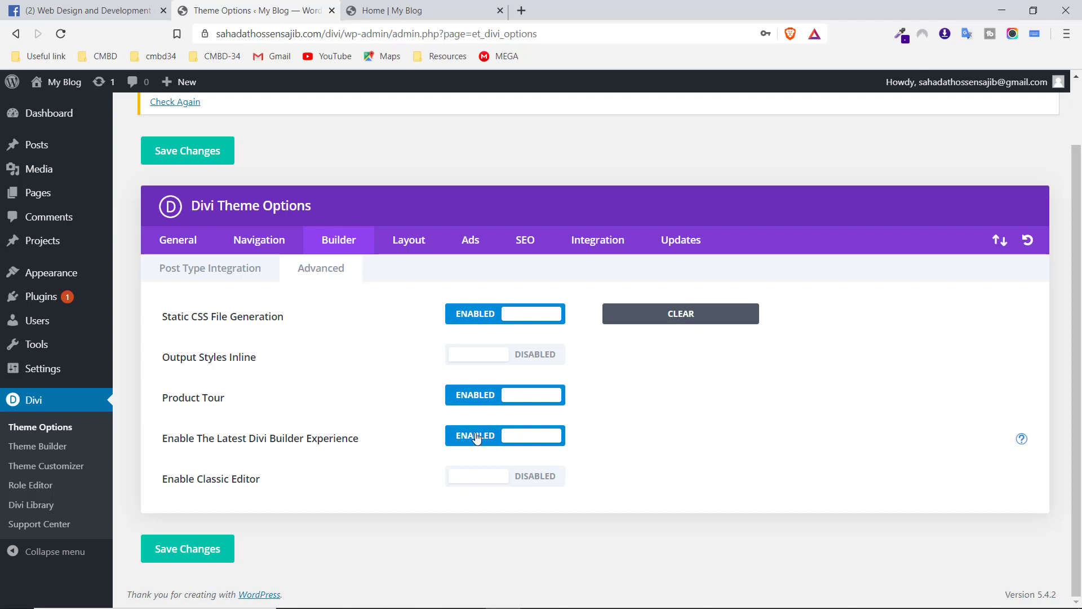
left_click_drag(244, 439, 306, 439)
left_click(379, 446)
left_click(538, 477)
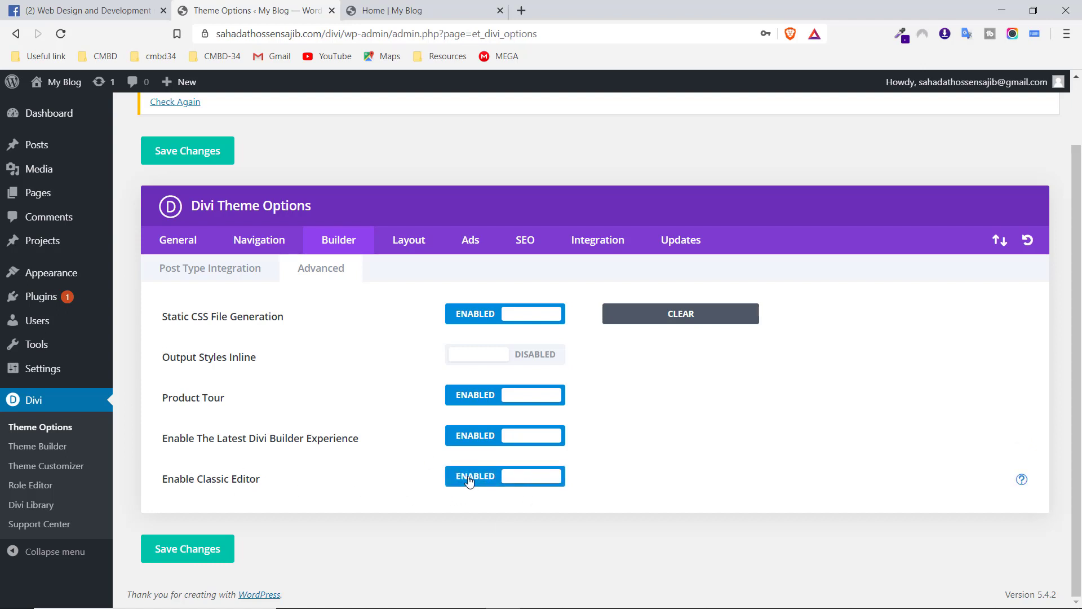
left_click(182, 553)
- Open the single post layout settings and examine the option for choosing items in the post info section
left_click(409, 243)
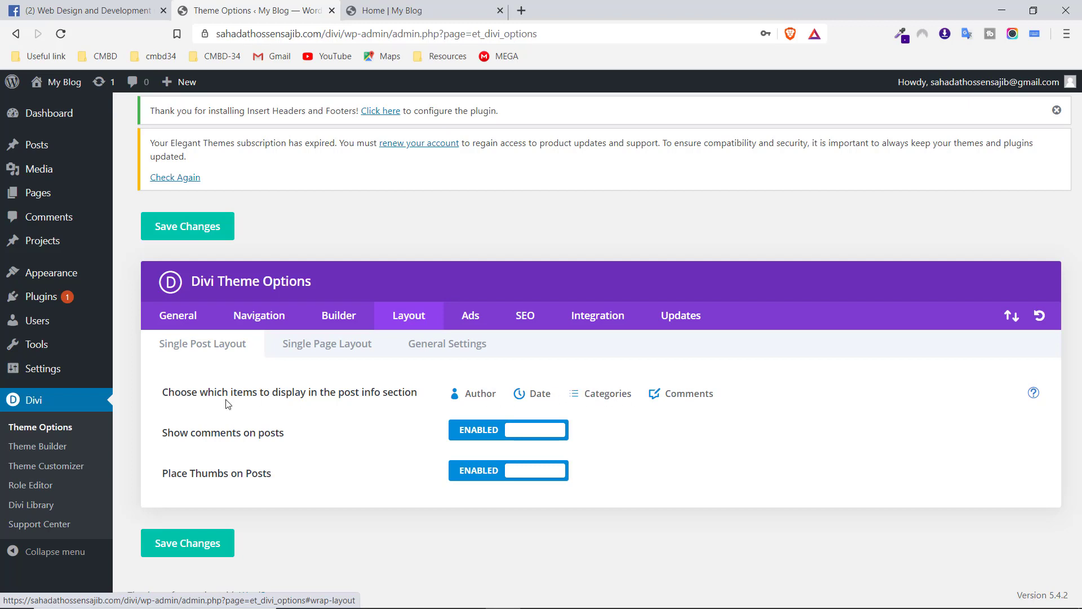
left_click_drag(348, 390, 392, 391)
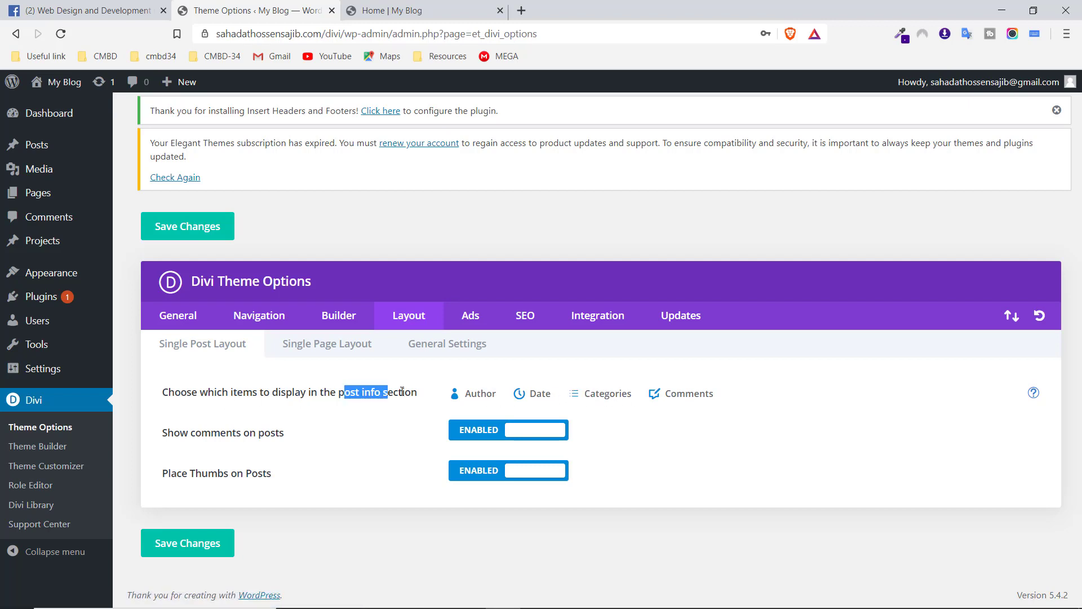
left_click(402, 391)
- Find the Test post on the site's home page and open it to examine its post info line
left_click(389, 1)
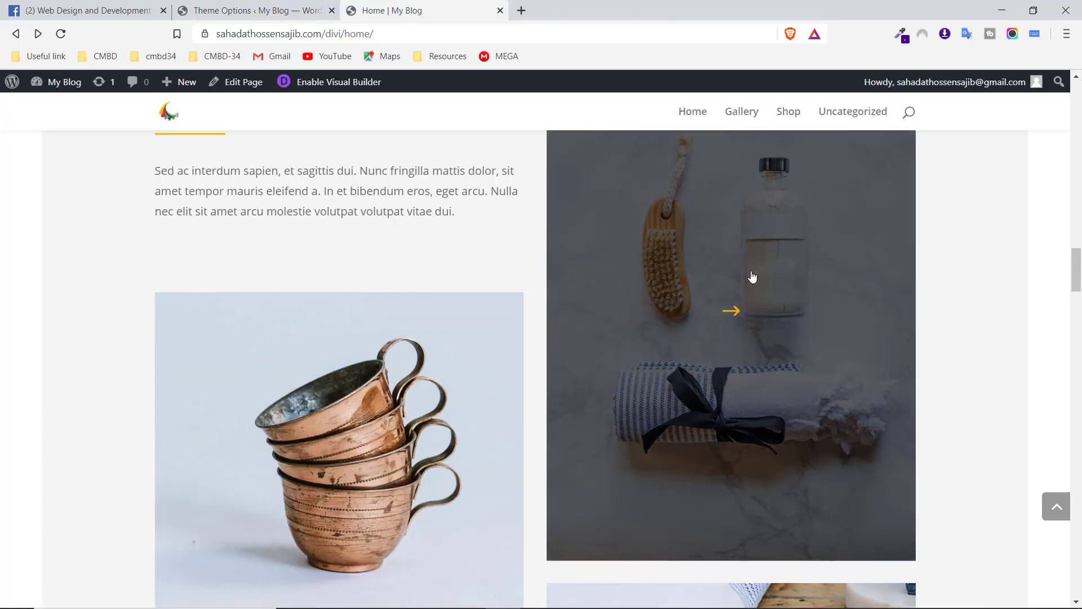
scroll(782, 184, "up", 8)
scroll(705, 189, "up", 15)
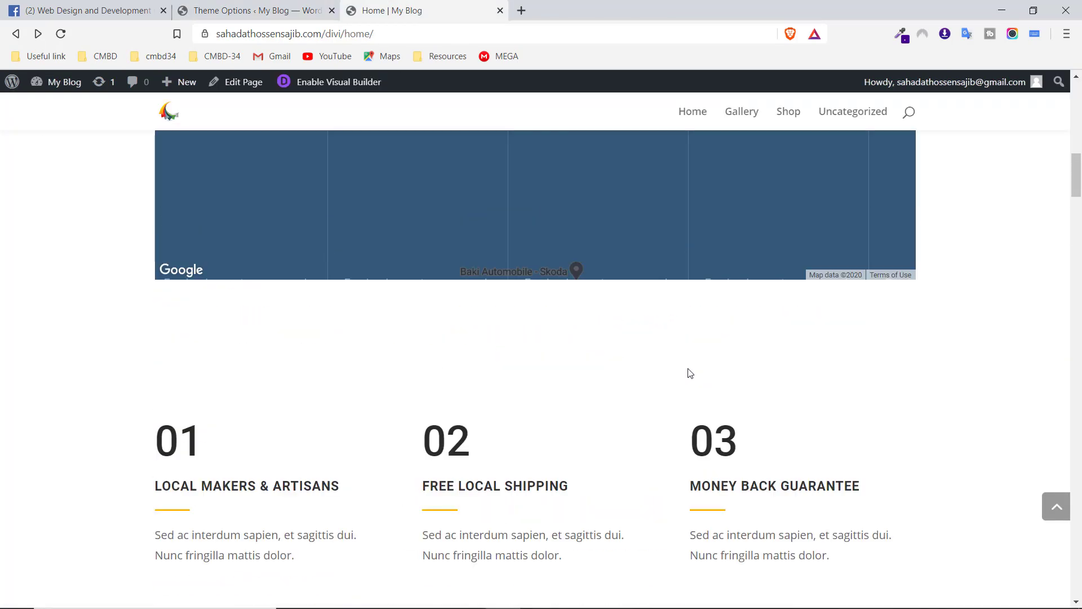
scroll(704, 357, "down", 5)
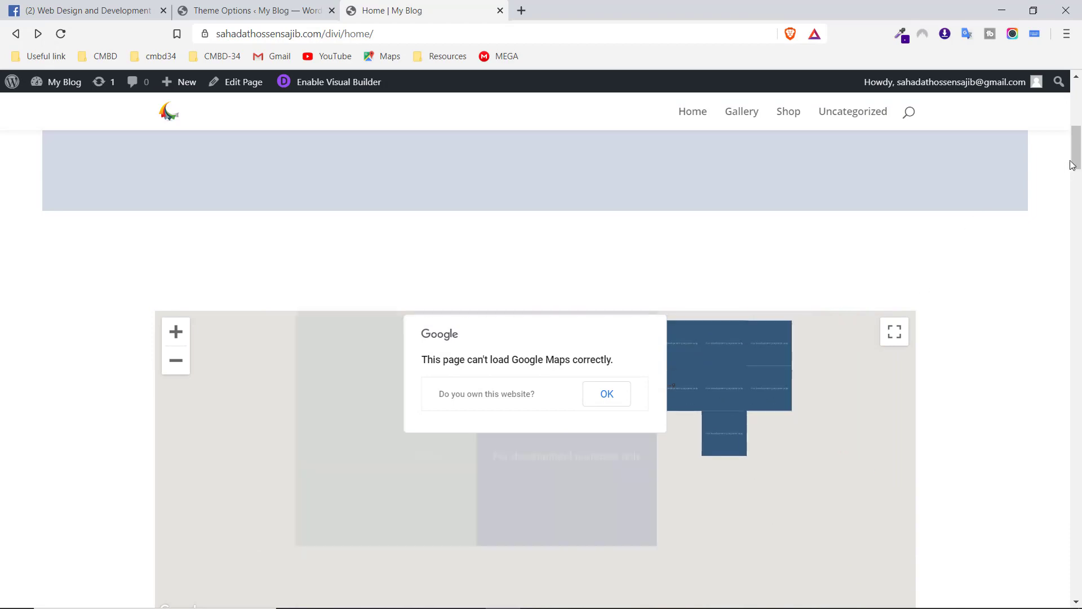
left_click_drag(1078, 162, 1079, 516)
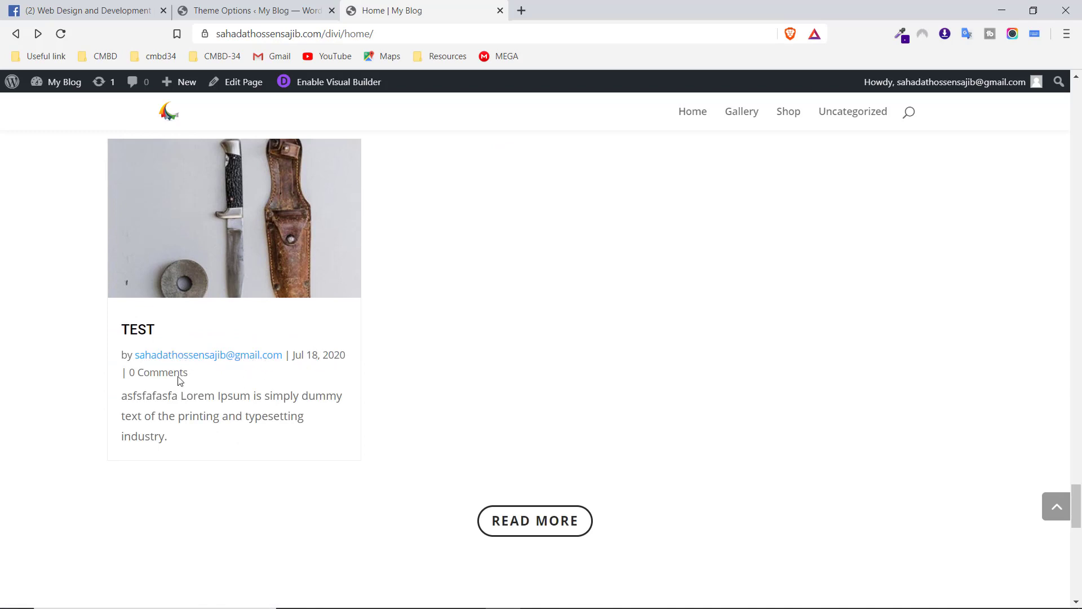
left_click(135, 331)
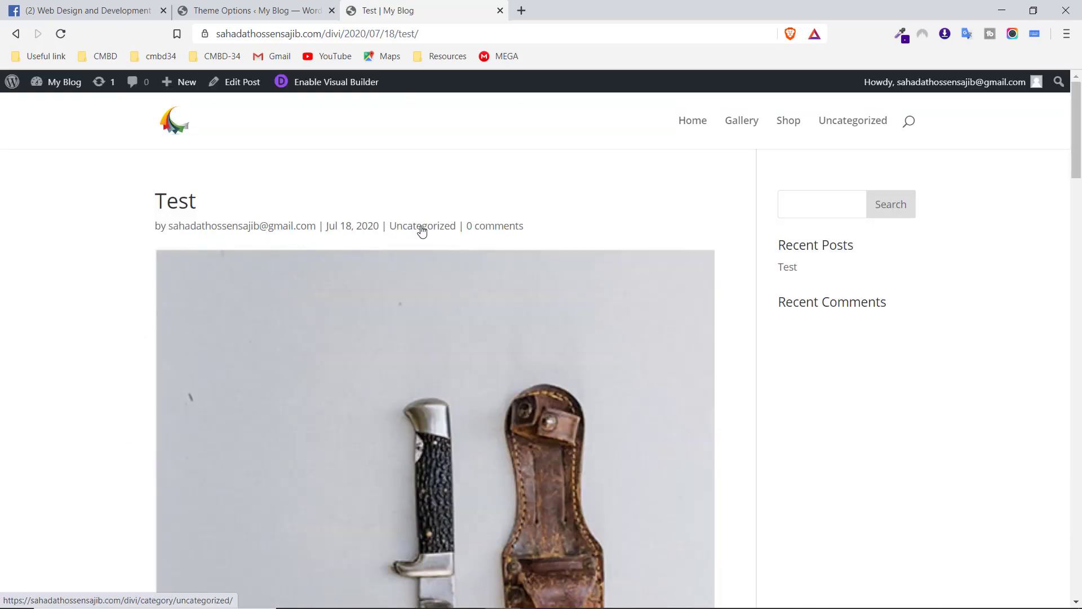
- Exclude Categories from the post info section in the single post layout, save the changes and reload the Test post
left_click(226, 4)
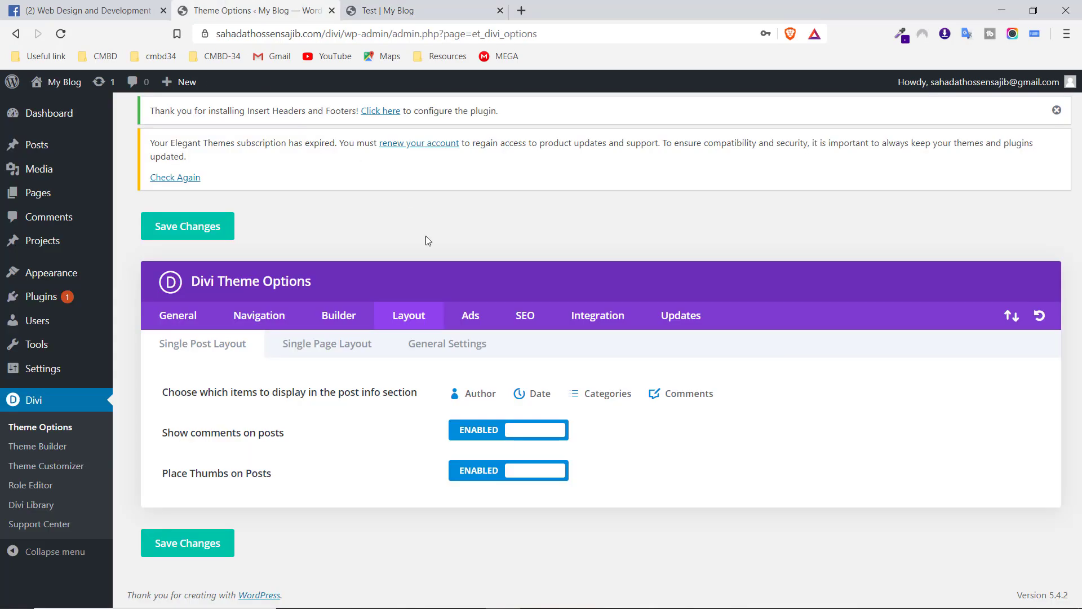
left_click(582, 396)
left_click(204, 553)
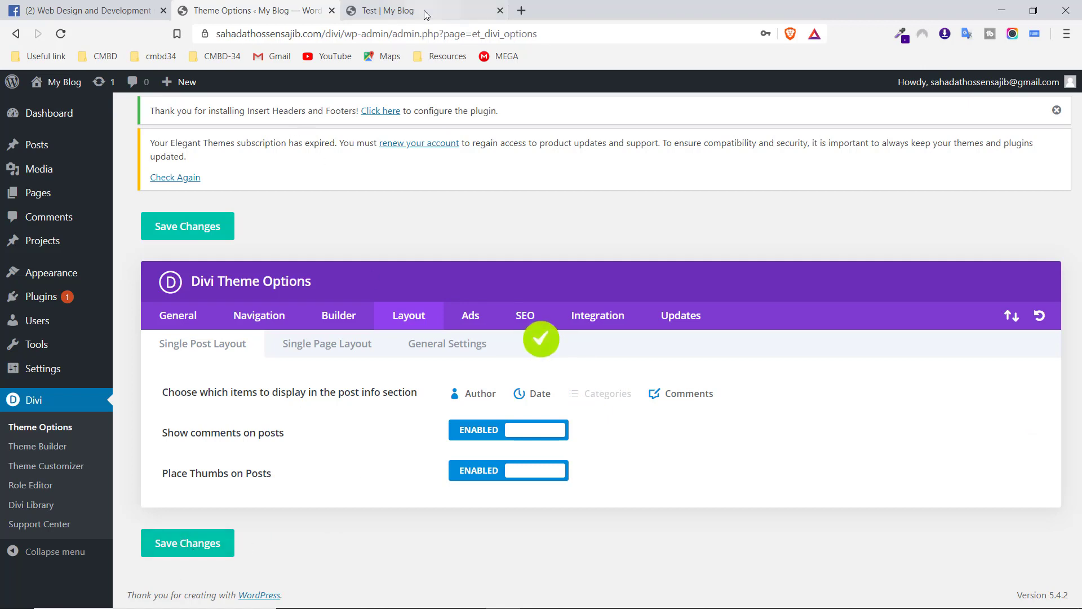
left_click(394, 10)
left_click(57, 37)
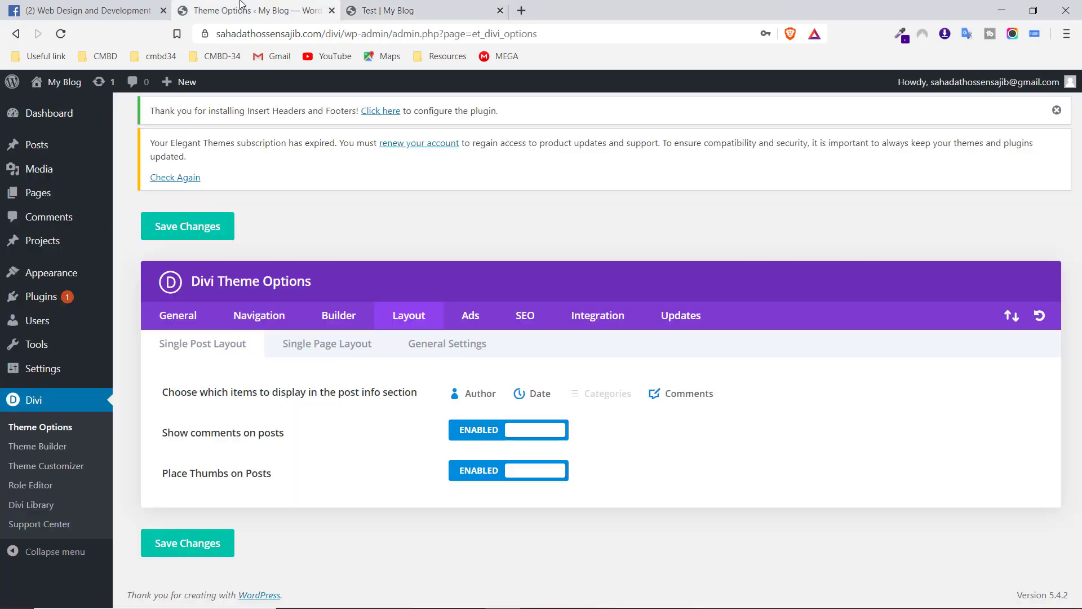
- Disable Show comments on posts, save the changes and check the end of the reloaded Test post
left_click(253, 10)
left_click(461, 431)
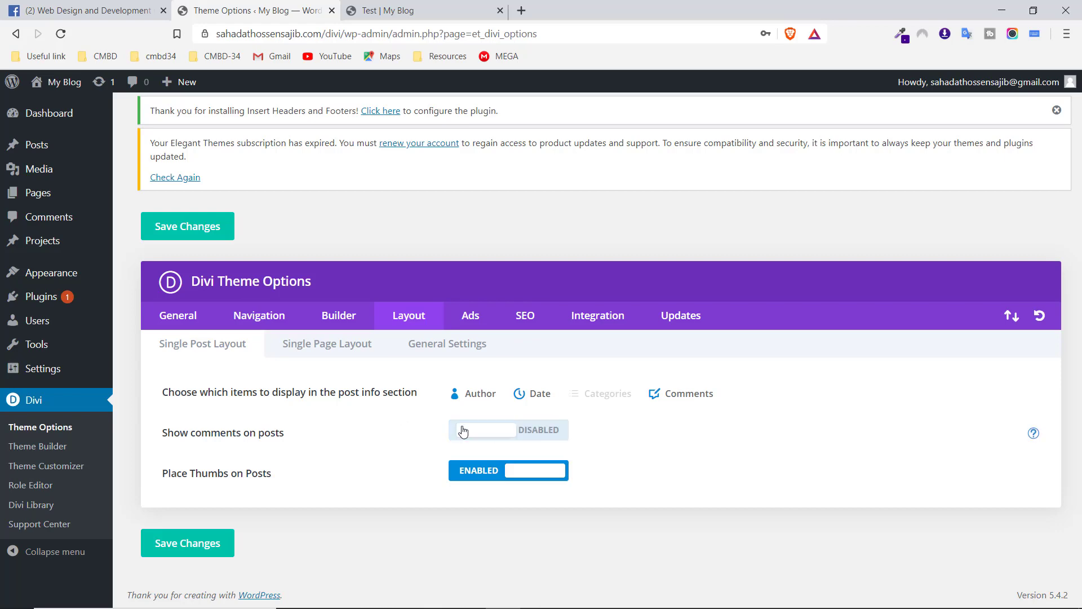
left_click(204, 545)
left_click(389, 10)
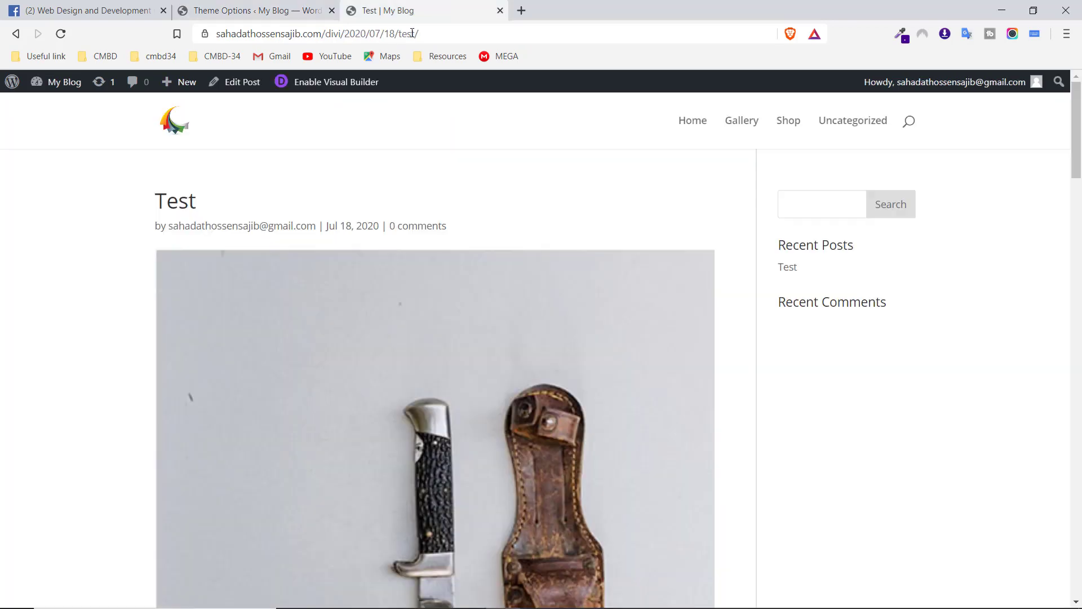
scroll(356, 297, "down", 5)
scroll(380, 261, "down", 15)
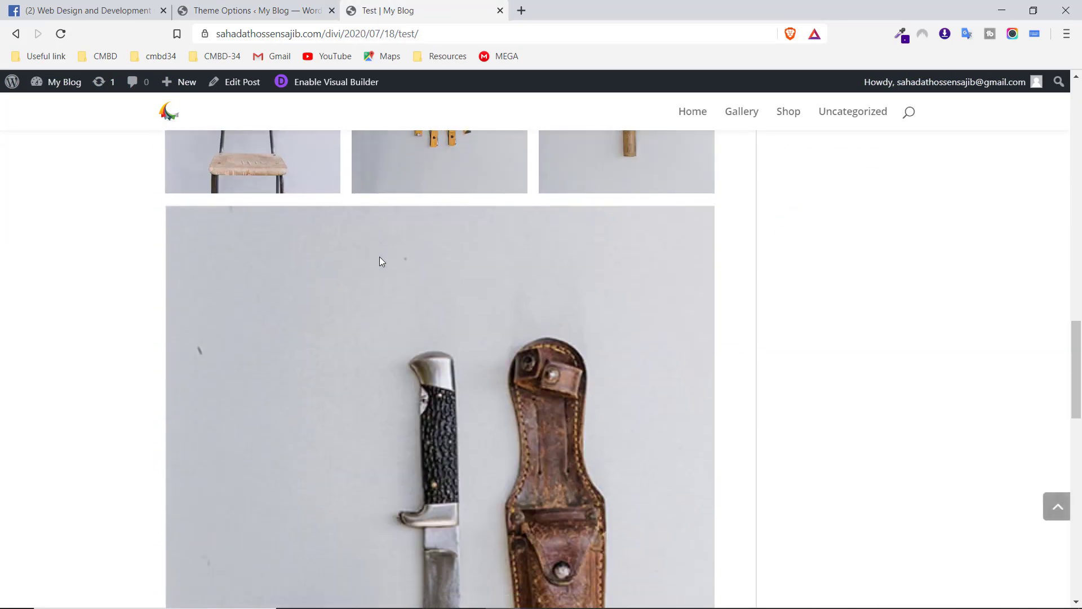
left_click(60, 40)
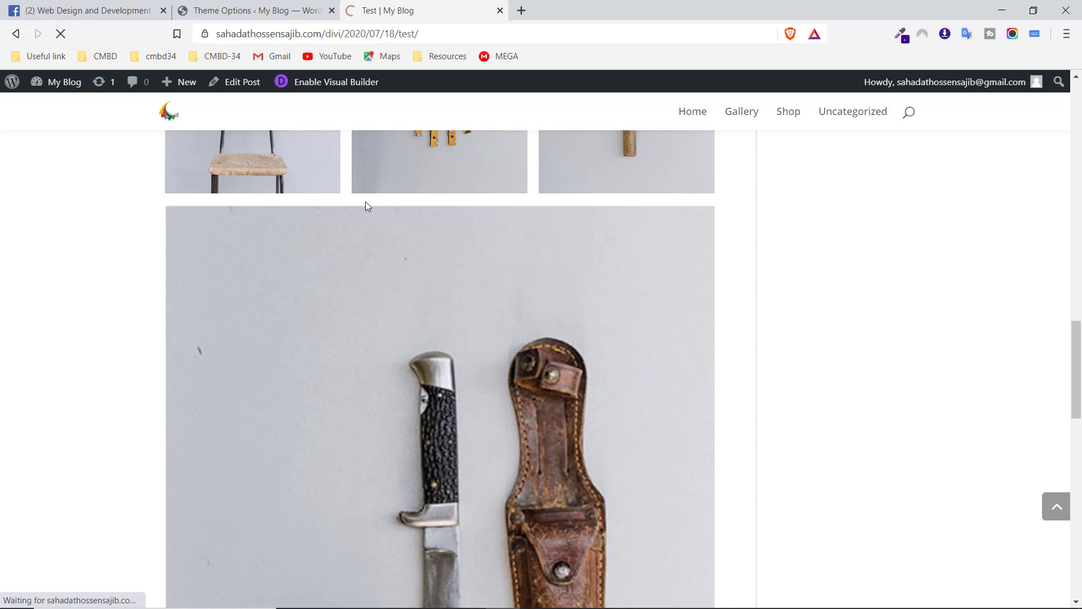
scroll(384, 235, "up", 15)
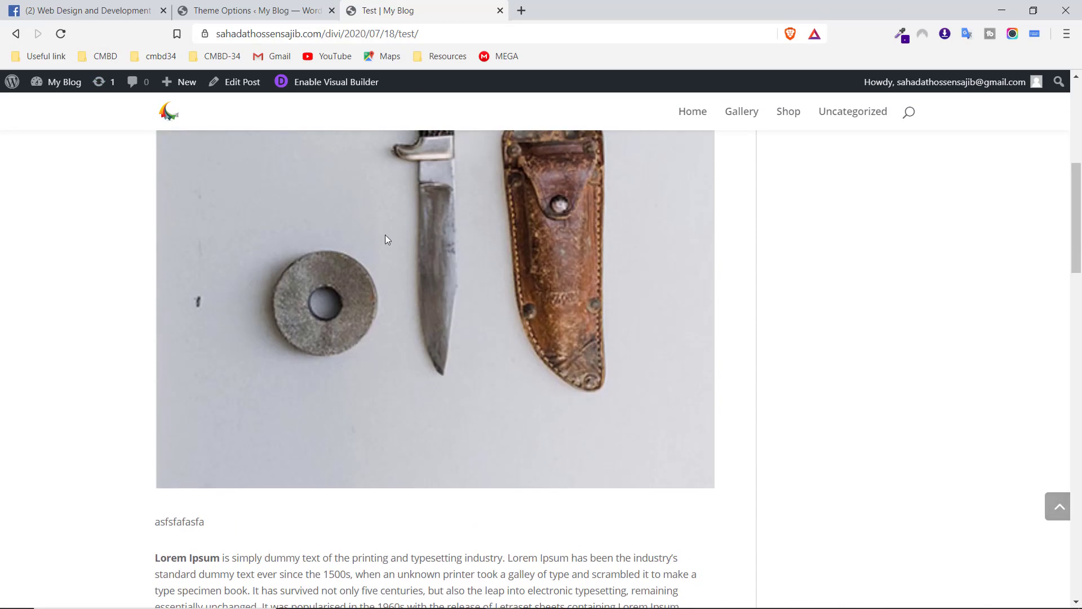
scroll(394, 231, "down", 20)
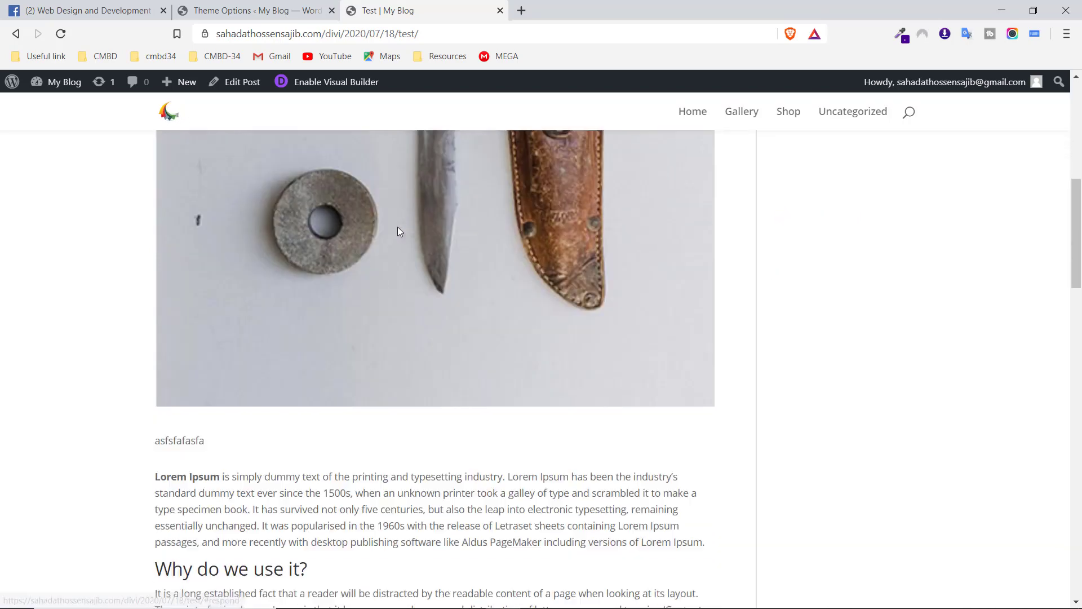
scroll(394, 232, "up", 3)
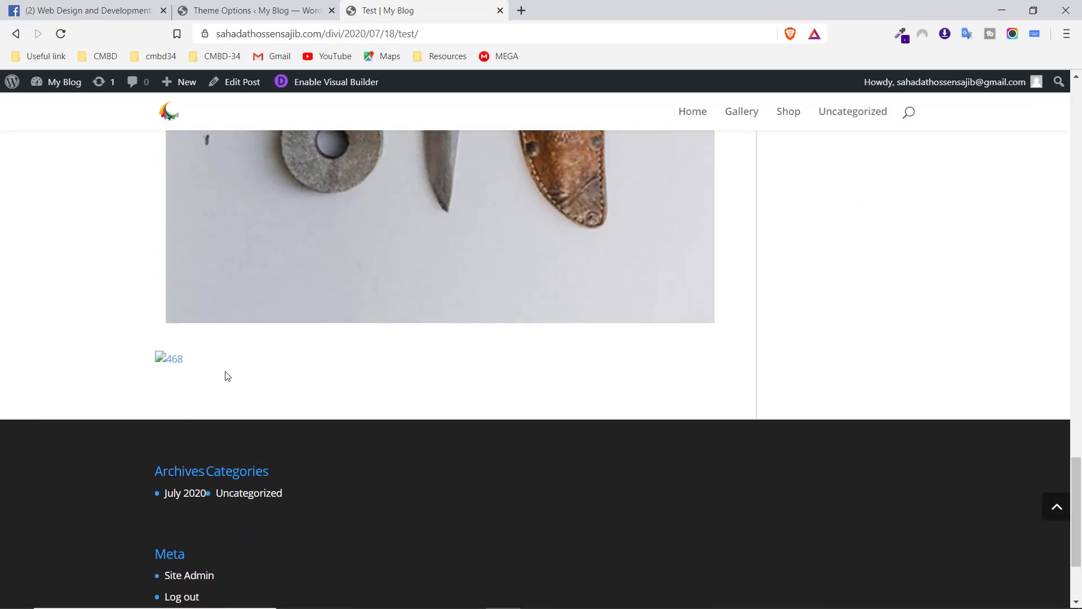
- Enable Show comments on posts again, save the changes and check the comment area on the reloaded Test post
left_click(234, 6)
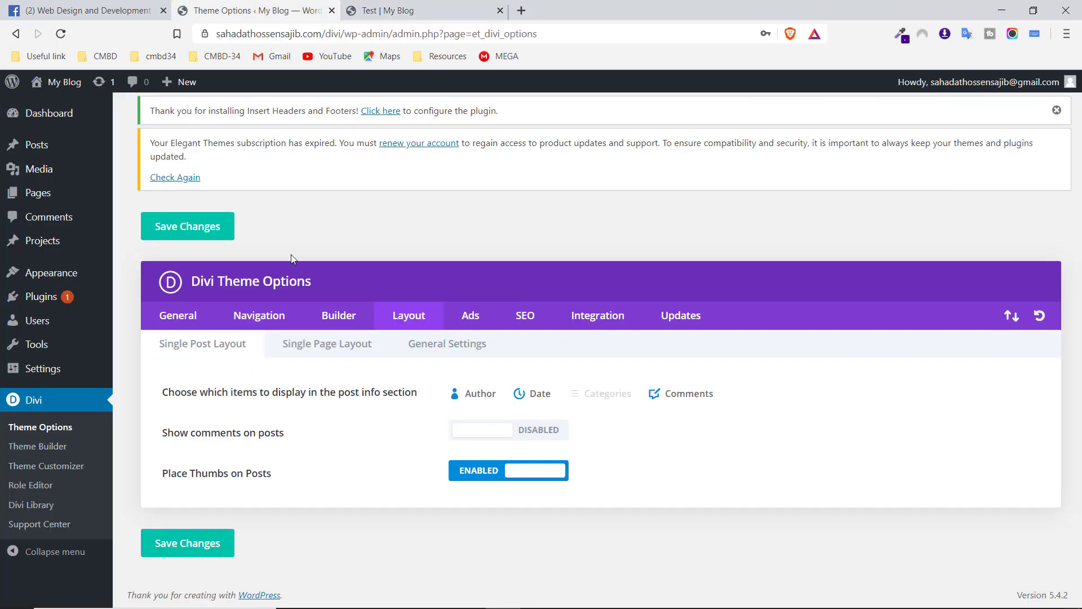
left_click(542, 431)
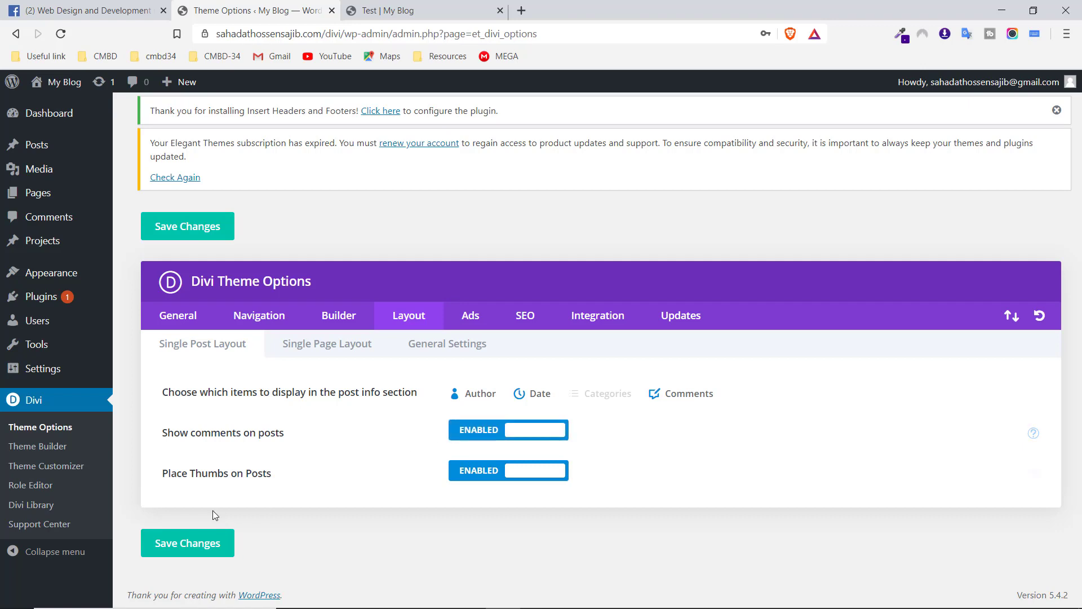
left_click(193, 541)
left_click(394, 10)
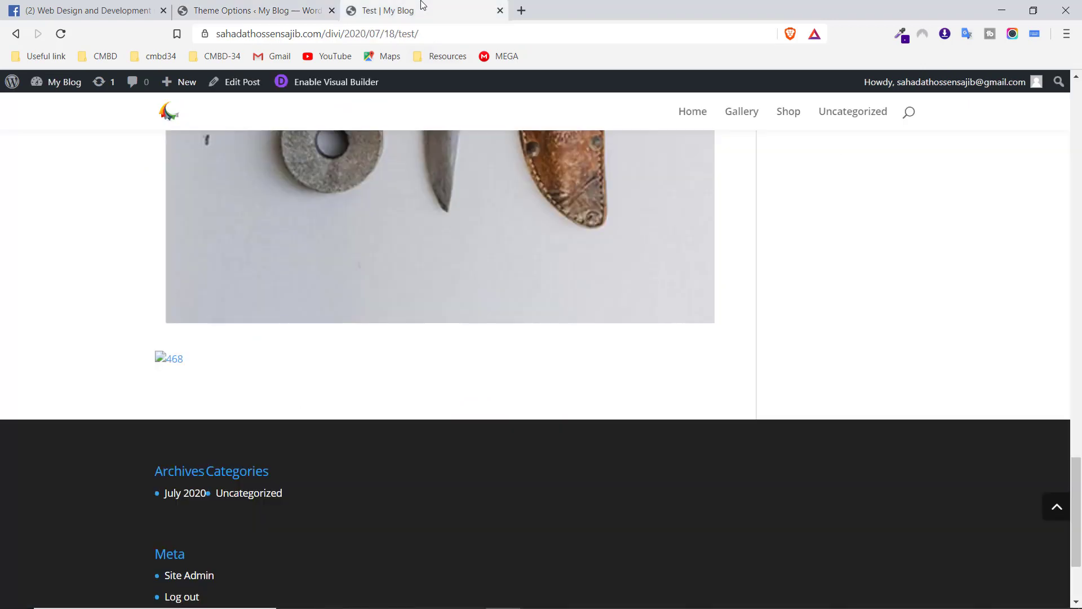
left_click(60, 33)
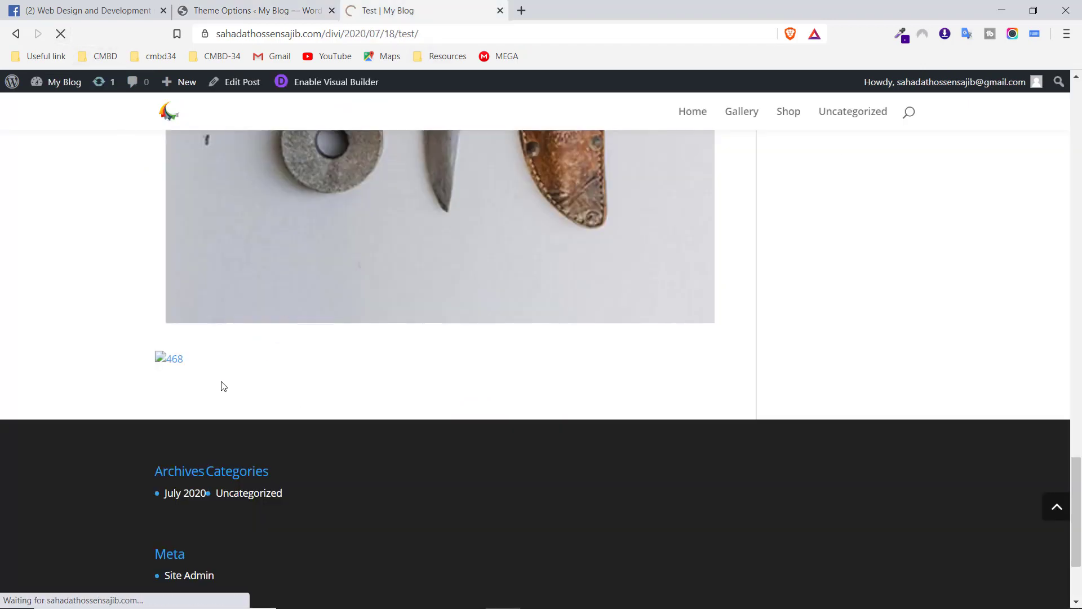
scroll(261, 414, "down", 1)
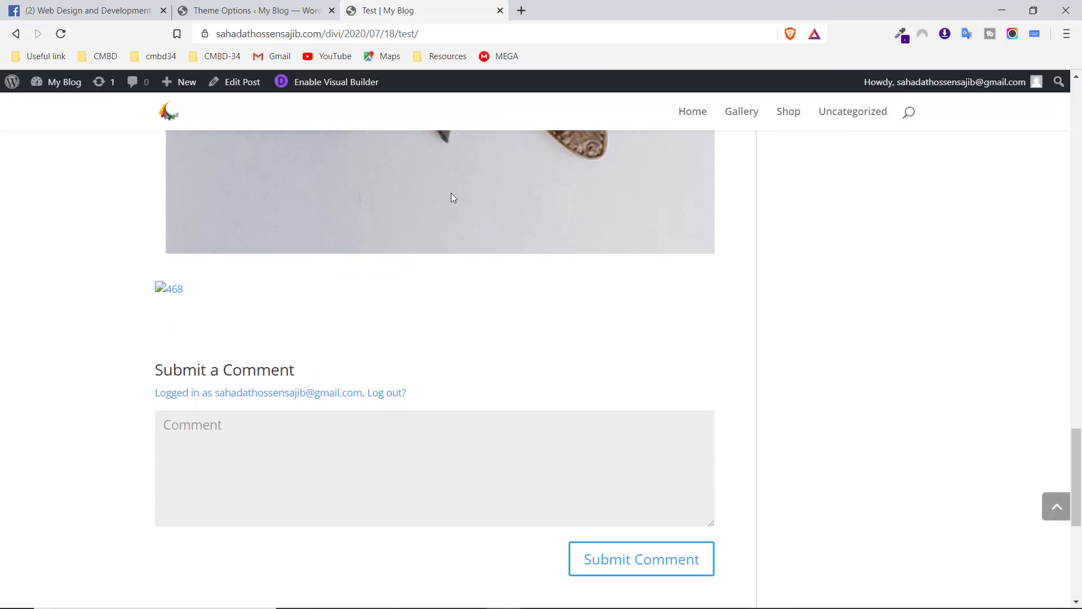
- Review the Place Thumbs on Posts option and examine the featured image beneath the Test post's title
left_click(251, 10)
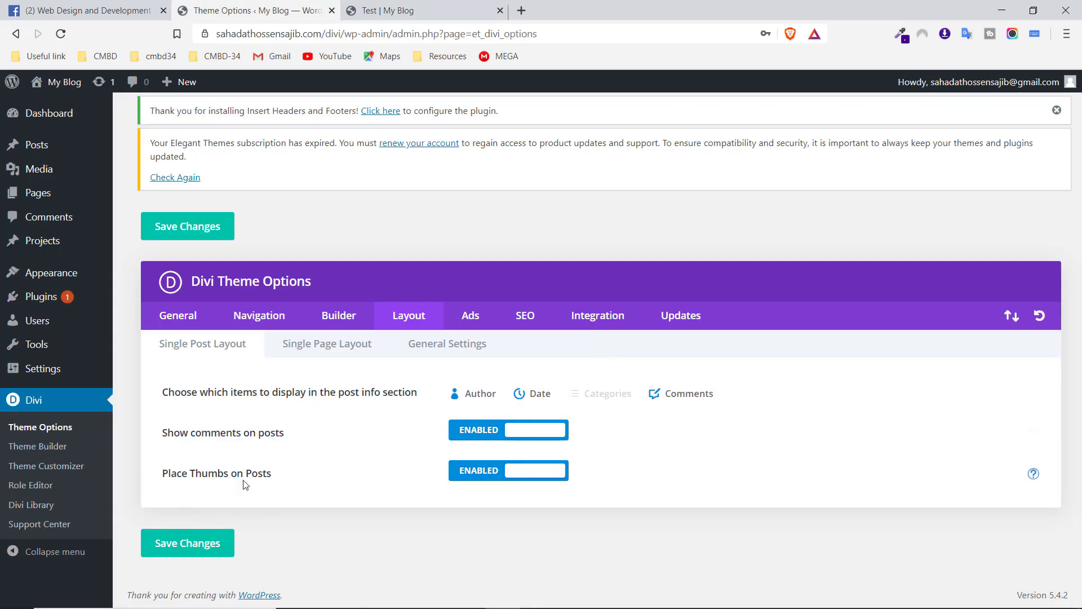
left_click(383, 9)
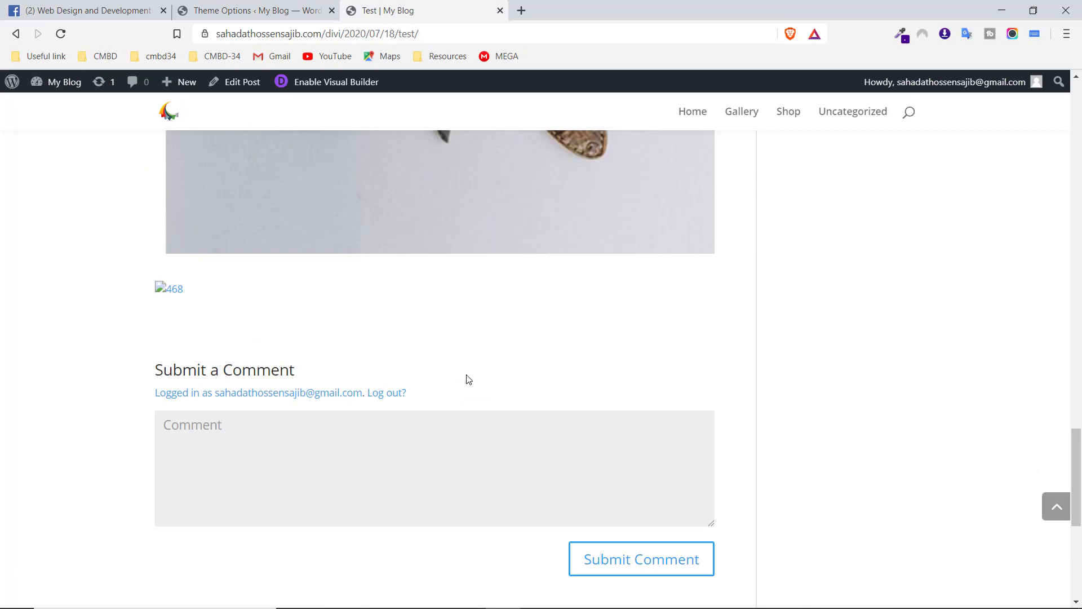
scroll(466, 379, "up", 15)
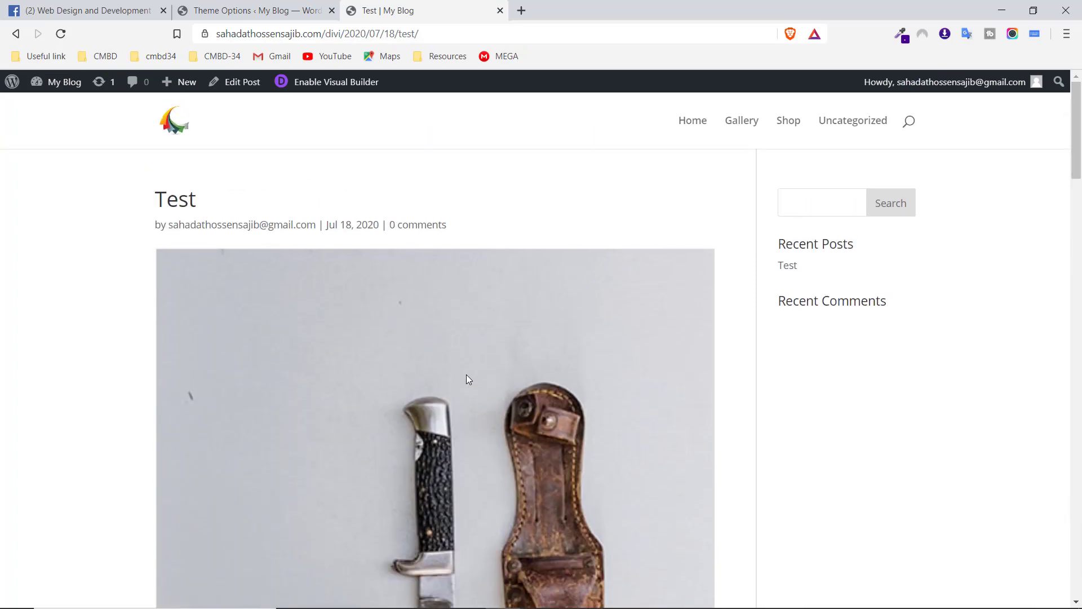
- Disable Place Thumbs on Posts, save the changes, check the reloaded Test post and return to the theme options
left_click(266, 9)
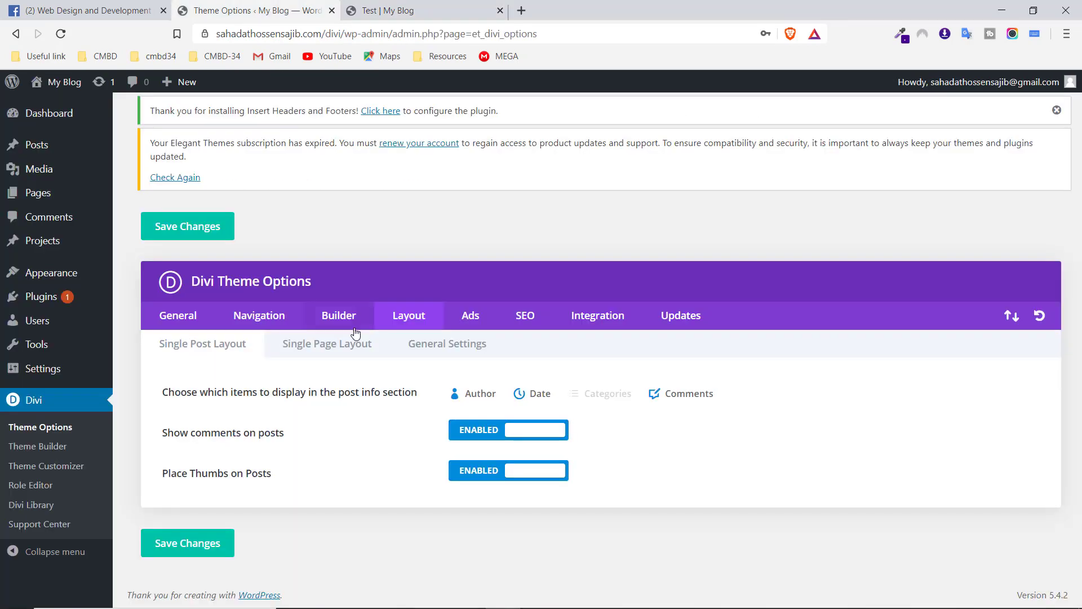
left_click(481, 477)
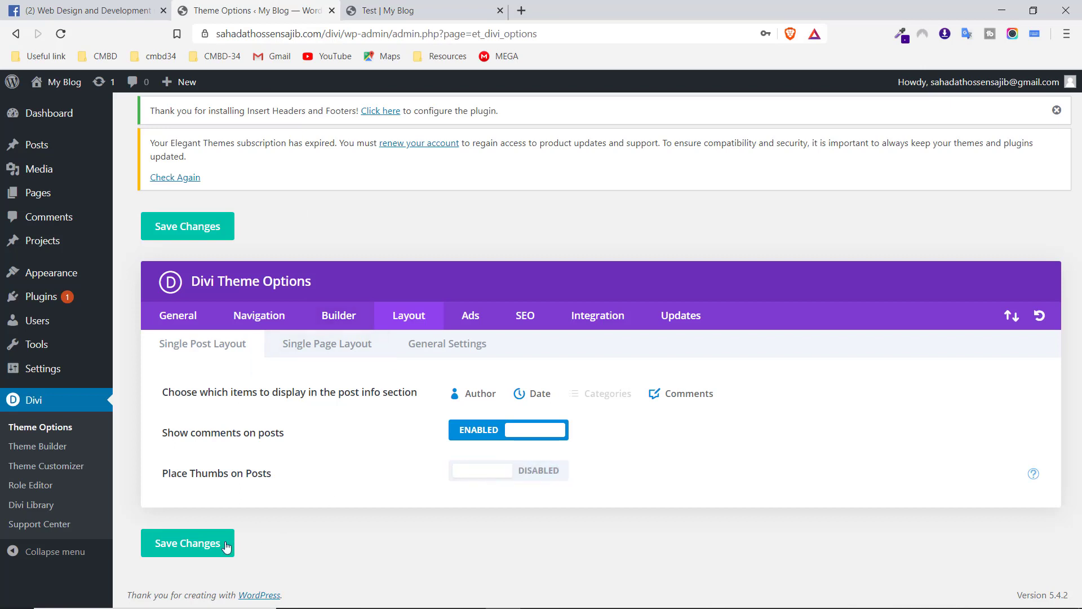
left_click(208, 544)
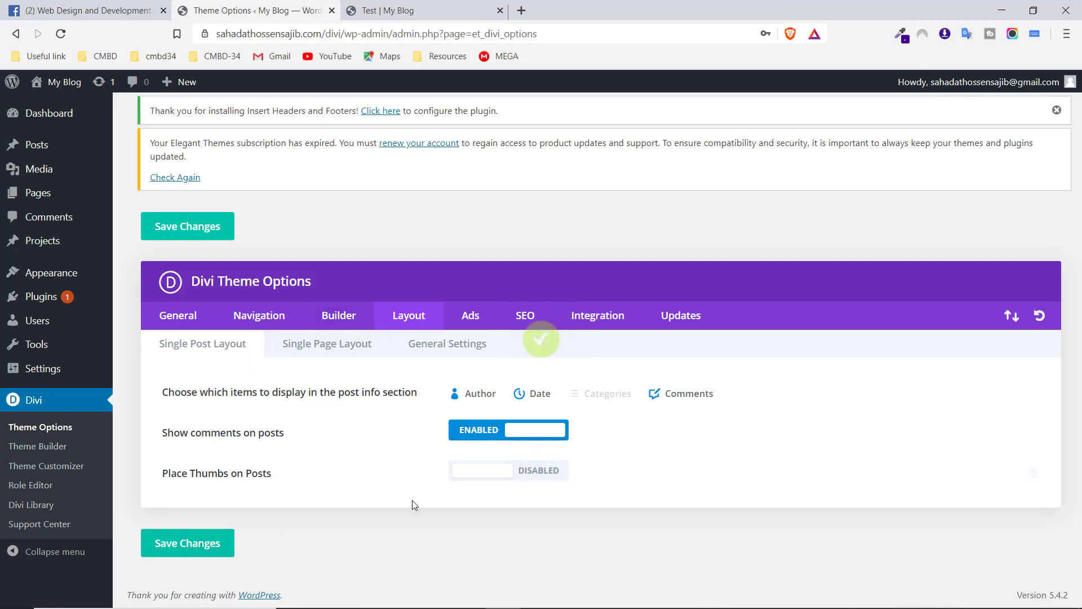
left_click(394, 10)
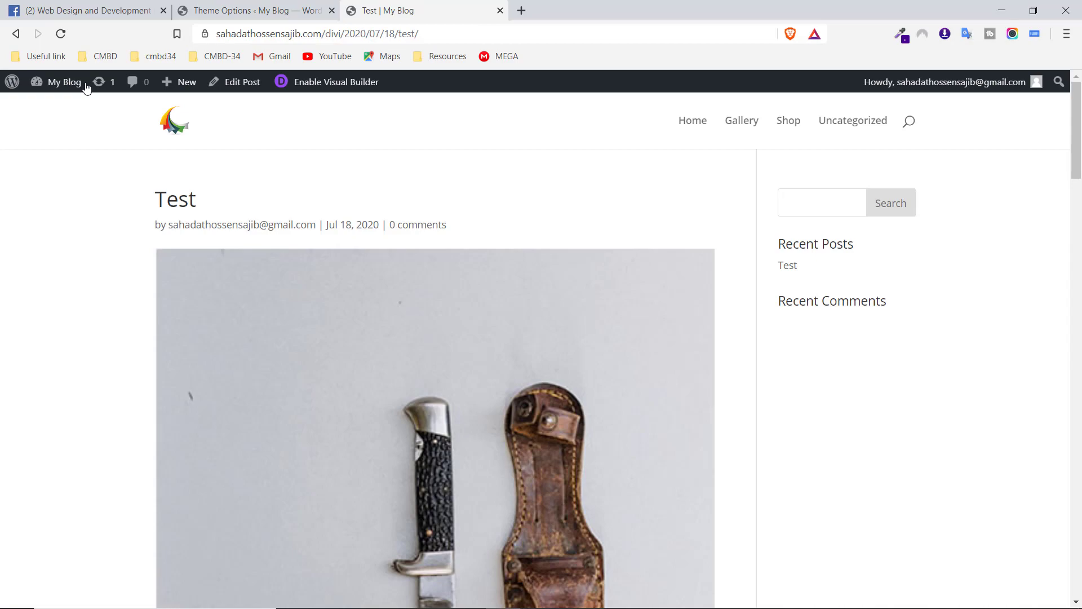
left_click(62, 39)
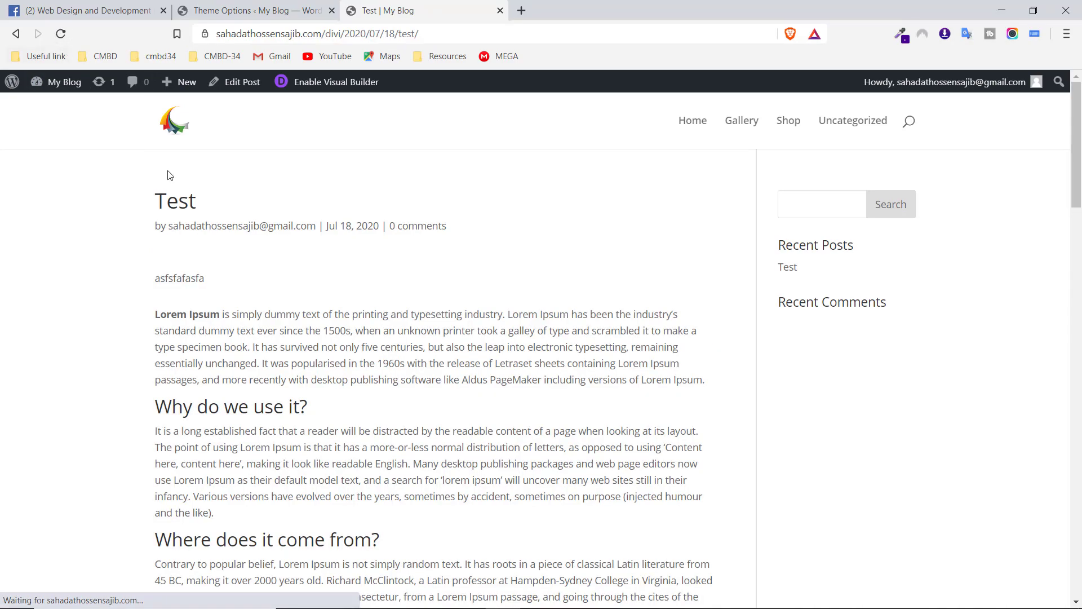
scroll(505, 363, "down", 7)
scroll(372, 338, "up", 10)
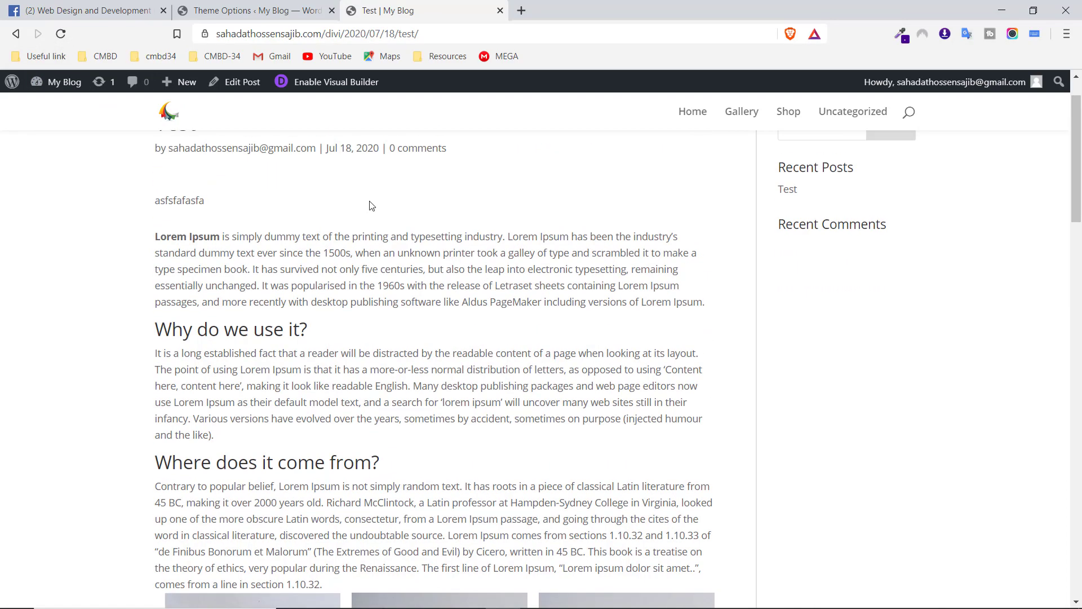
left_click(215, 6)
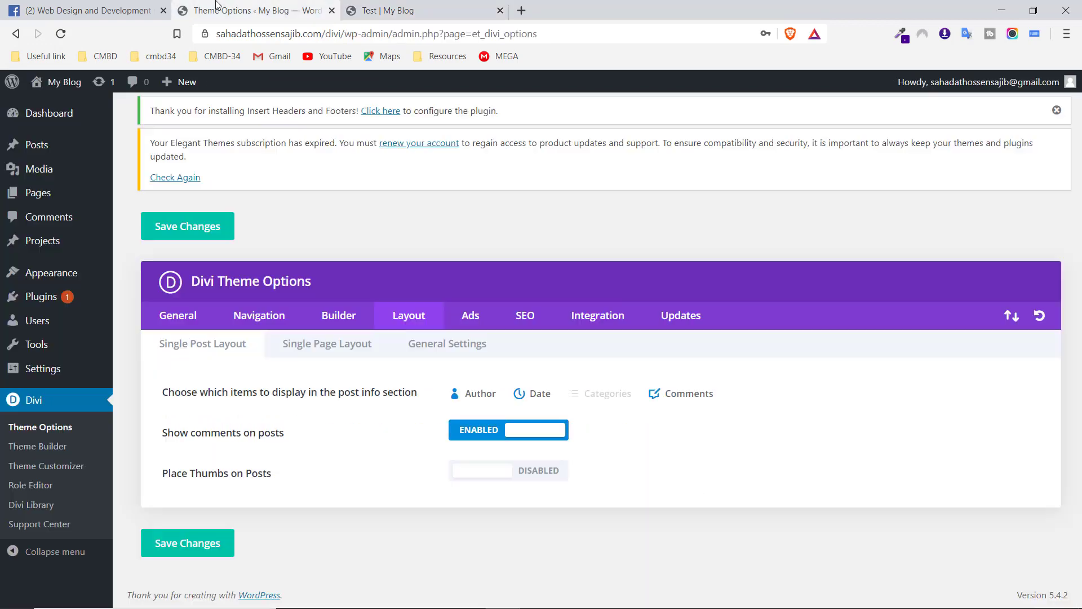
- Enable Place Thumbs on Posts again, save the changes, check the featured image on the reloaded Test post and return to the theme options
left_click(475, 473)
left_click(215, 550)
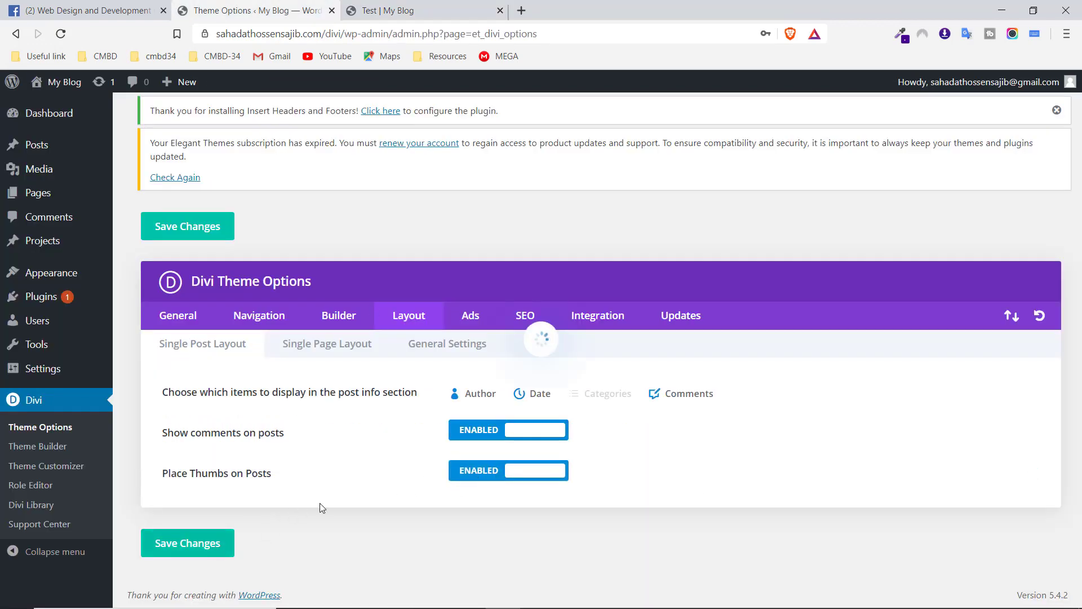
left_click(428, 10)
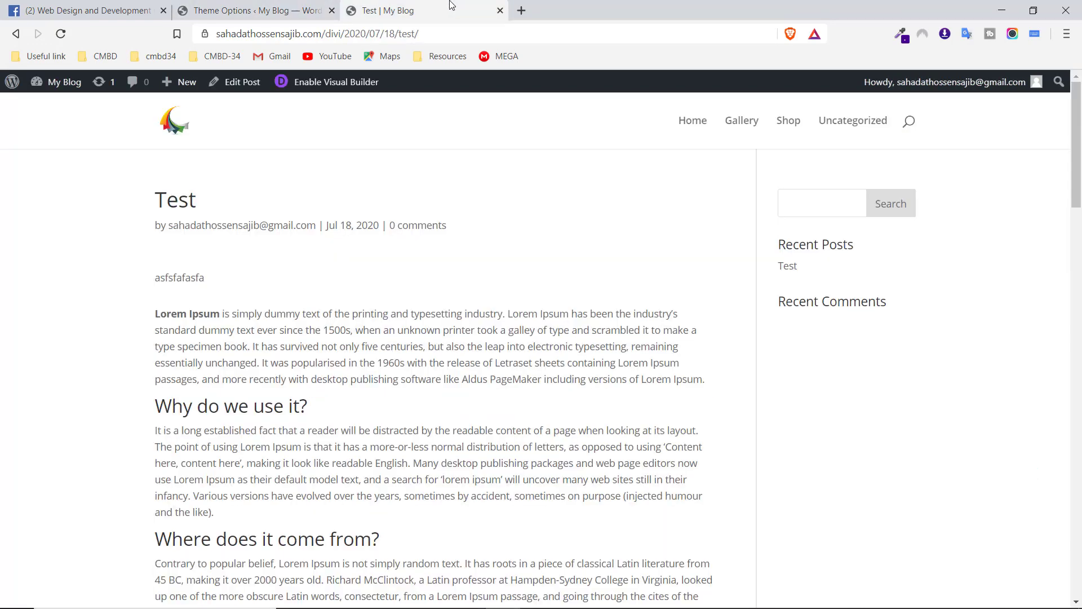
left_click(60, 33)
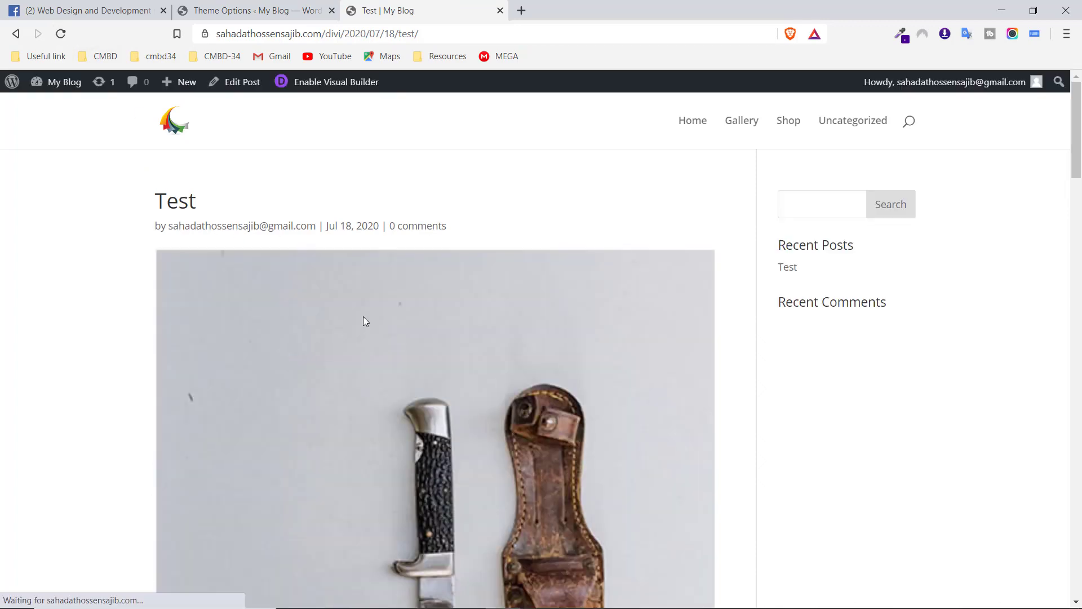
scroll(571, 394, "down", 4)
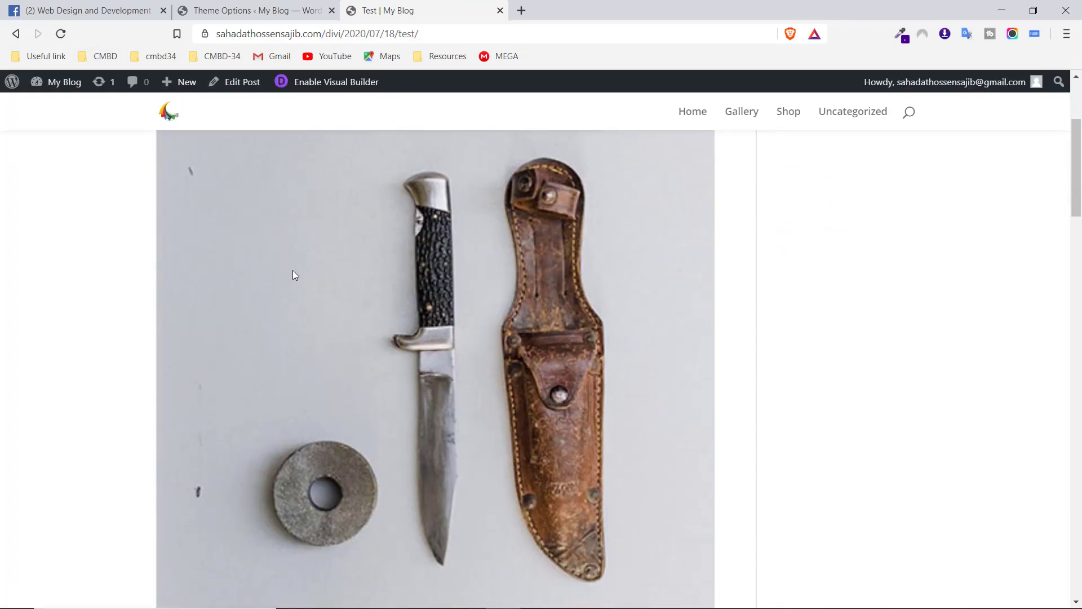
left_click(254, 10)
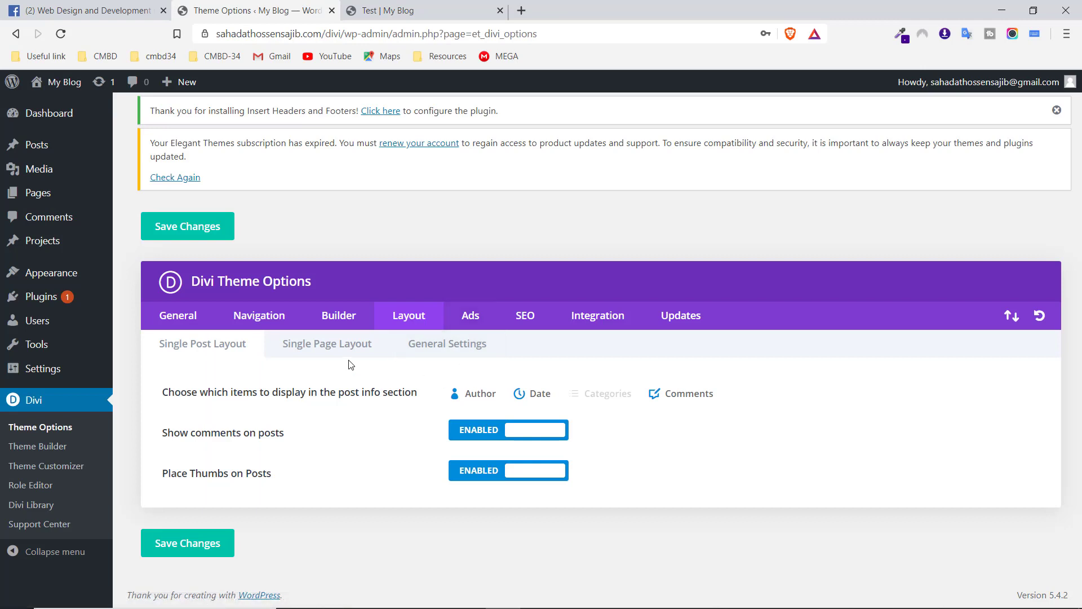
- Review the Single Page Layout options and the General Settings of the Layout section
left_click(325, 348)
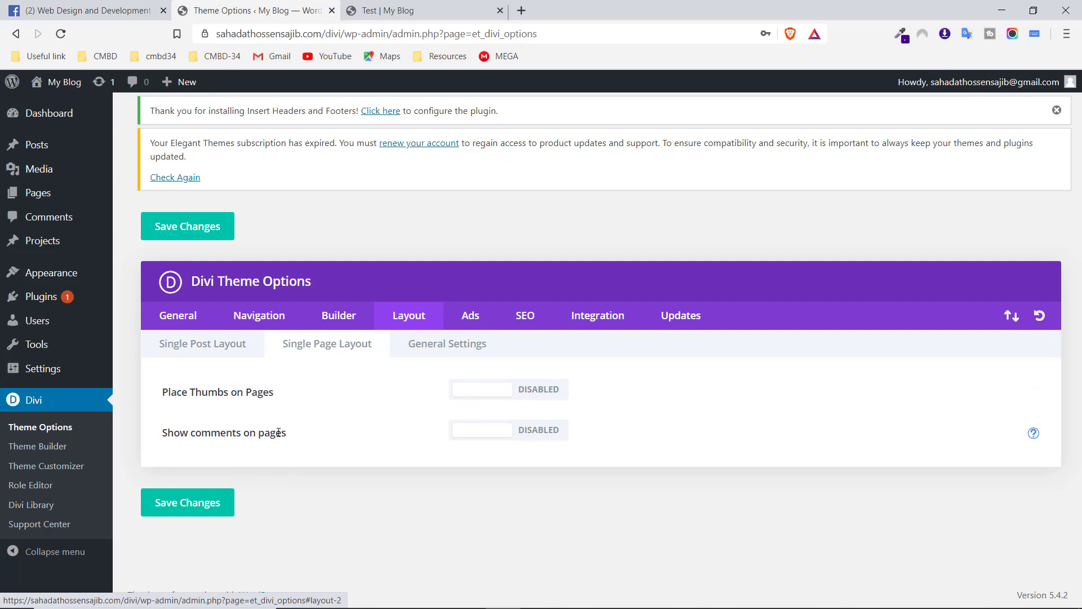
left_click(424, 348)
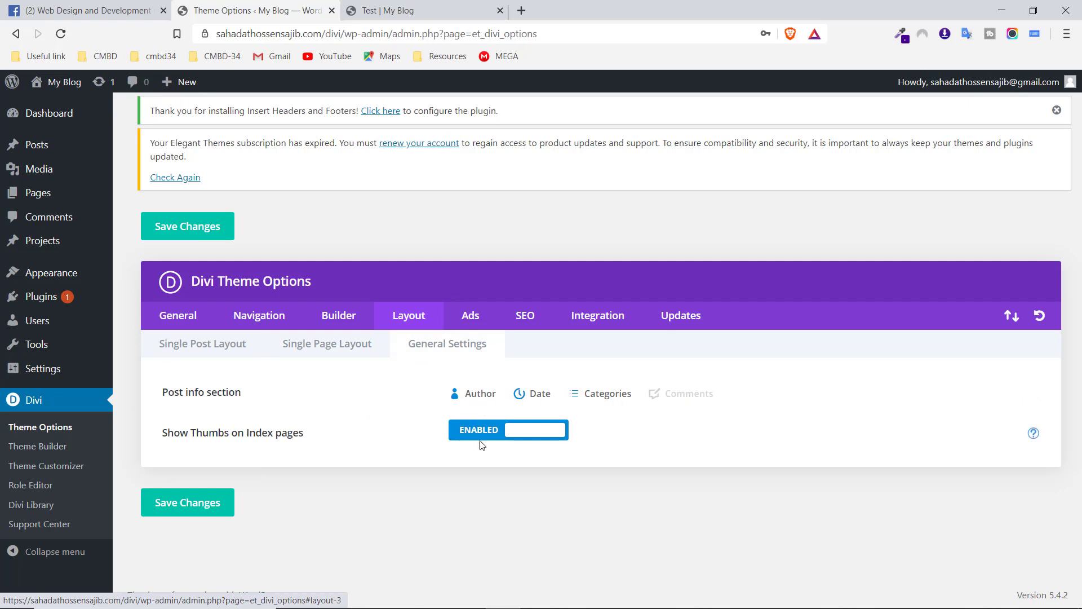
- Open the Ads section and review the single post 468x60 banner option and its banner image field, glancing at the Test post
left_click(475, 319)
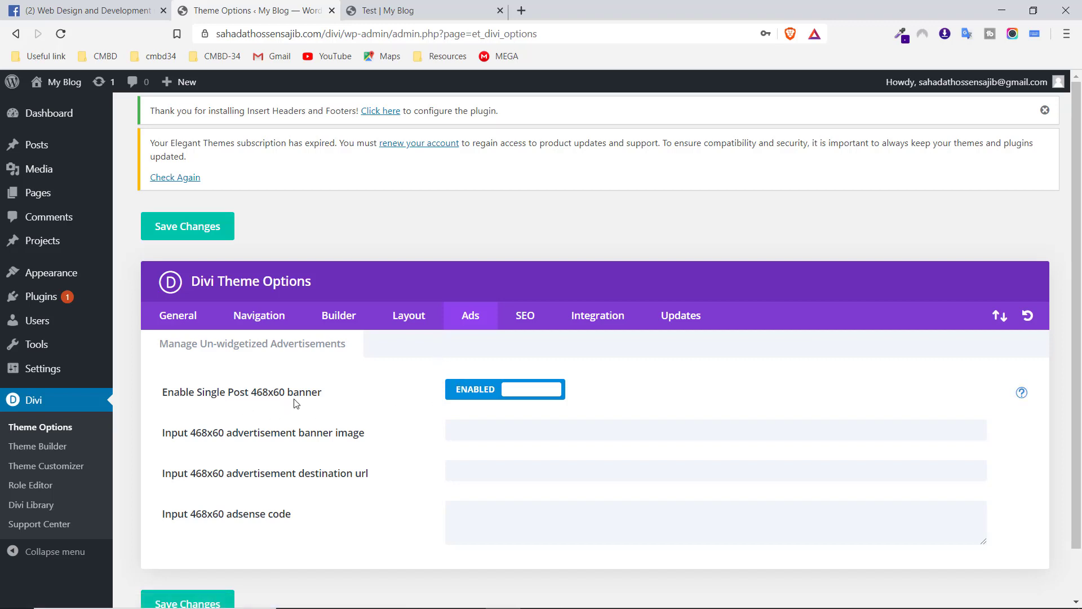
left_click_drag(283, 393, 256, 390)
left_click(311, 389)
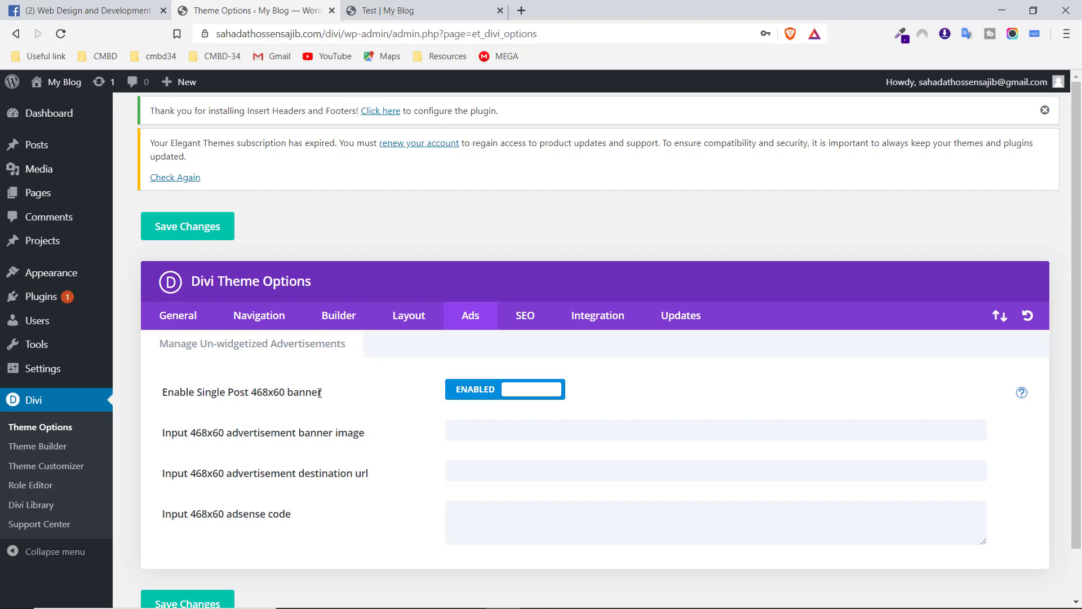
left_click(476, 394)
left_click(512, 397)
left_click_drag(190, 432, 299, 433)
left_click(496, 434)
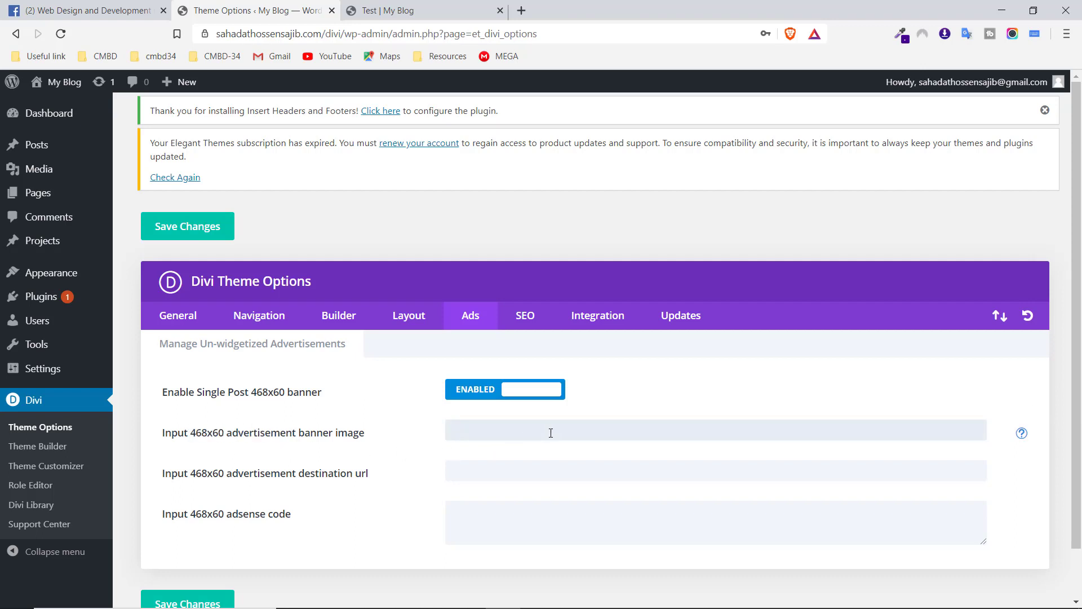
left_click(410, 8)
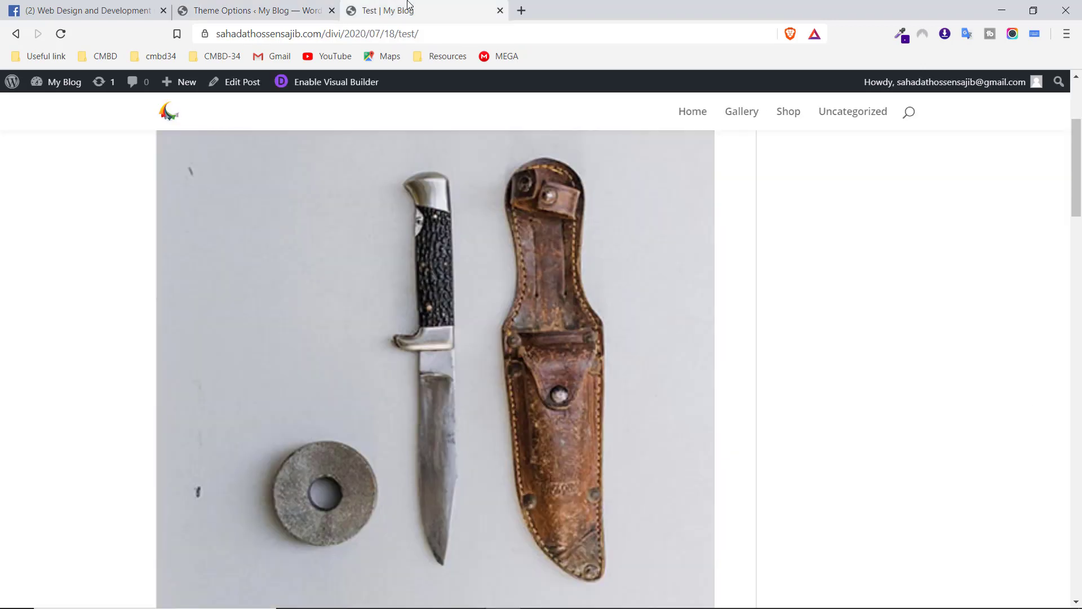
left_click(285, 9)
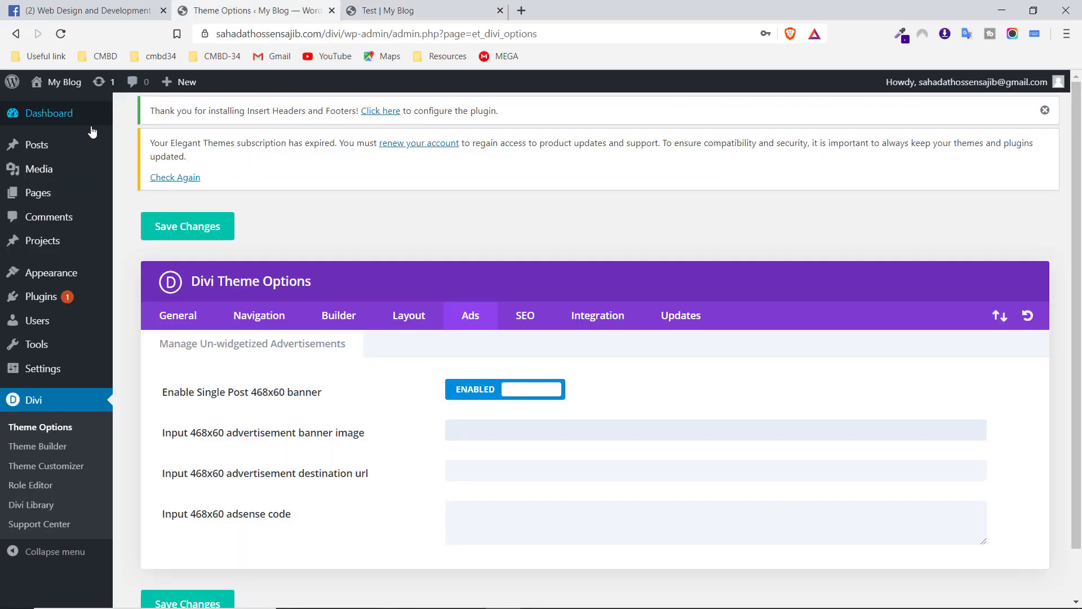
- Open the Media Library in a new tab and copy the file link of the sewing machine image boutique_29.jpg
right_click(38, 173)
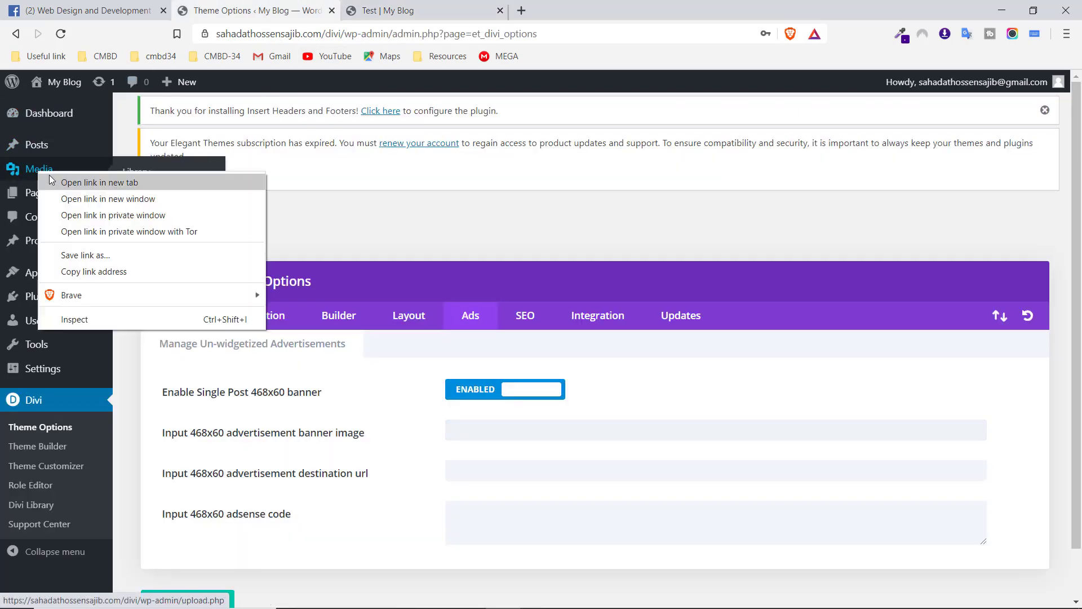
left_click(50, 180)
left_click(406, 10)
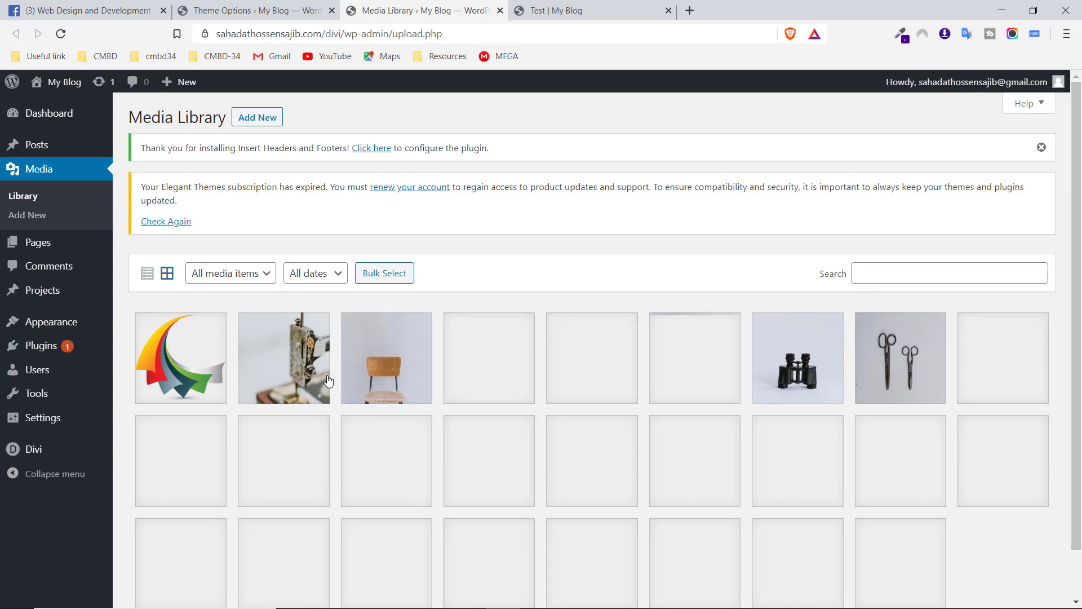
left_click(304, 375)
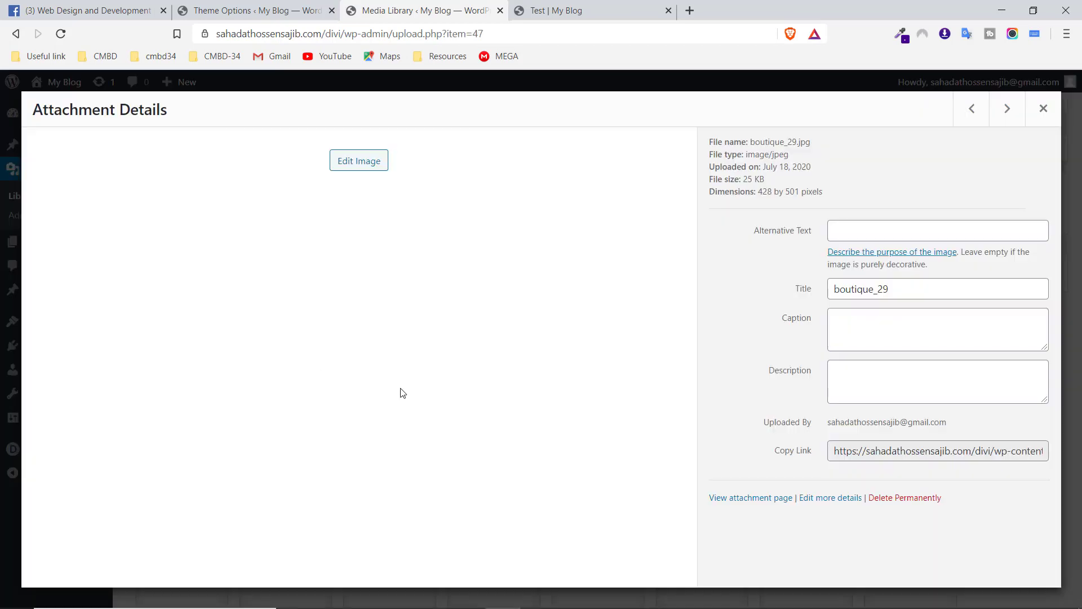
double_click(866, 451)
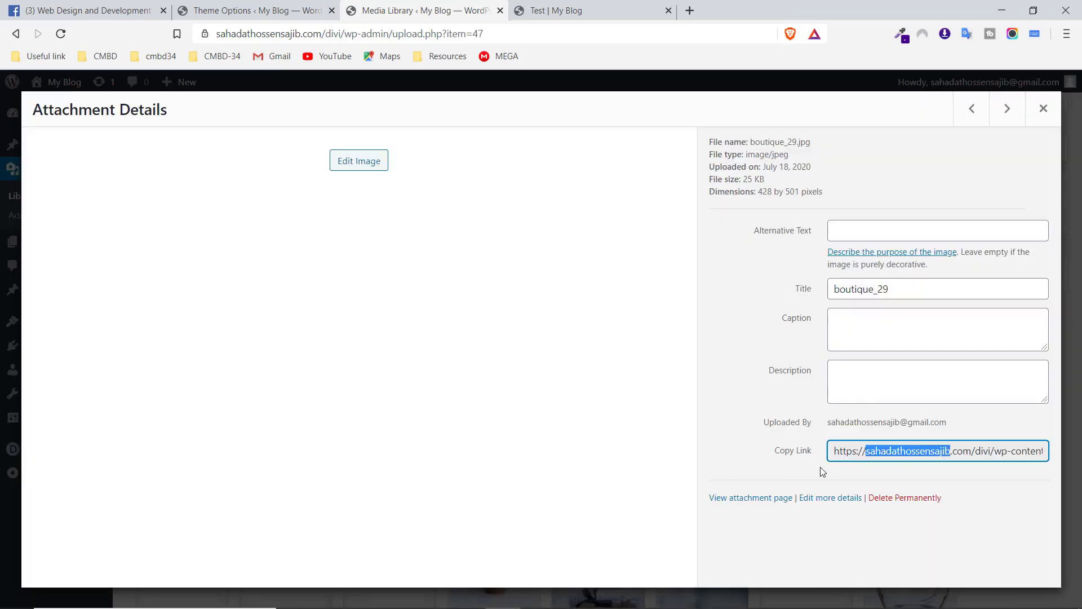
left_click(856, 443)
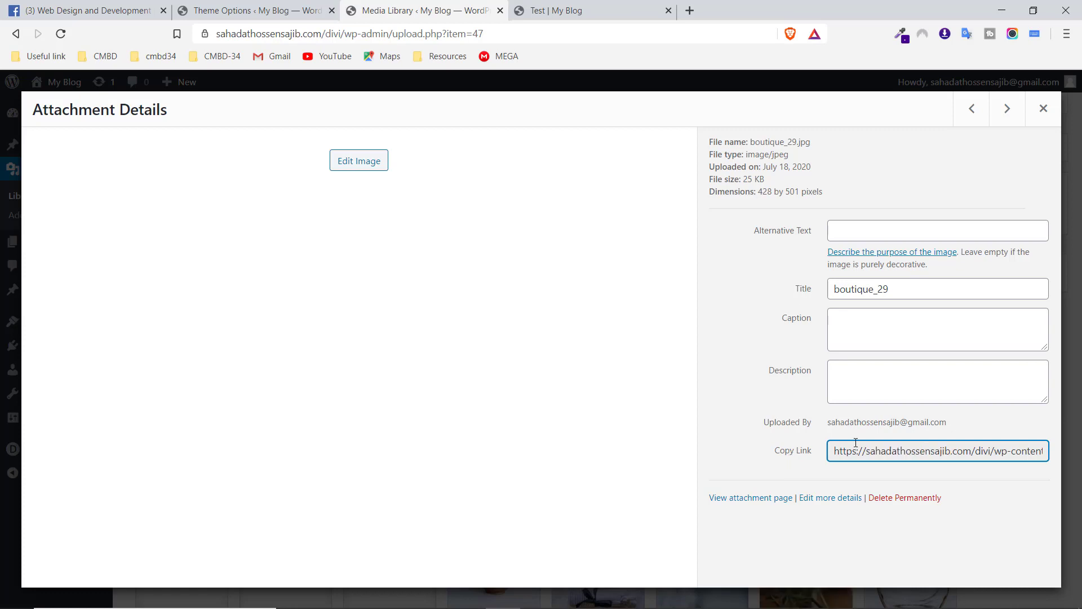
left_click_drag(838, 450, 1075, 445)
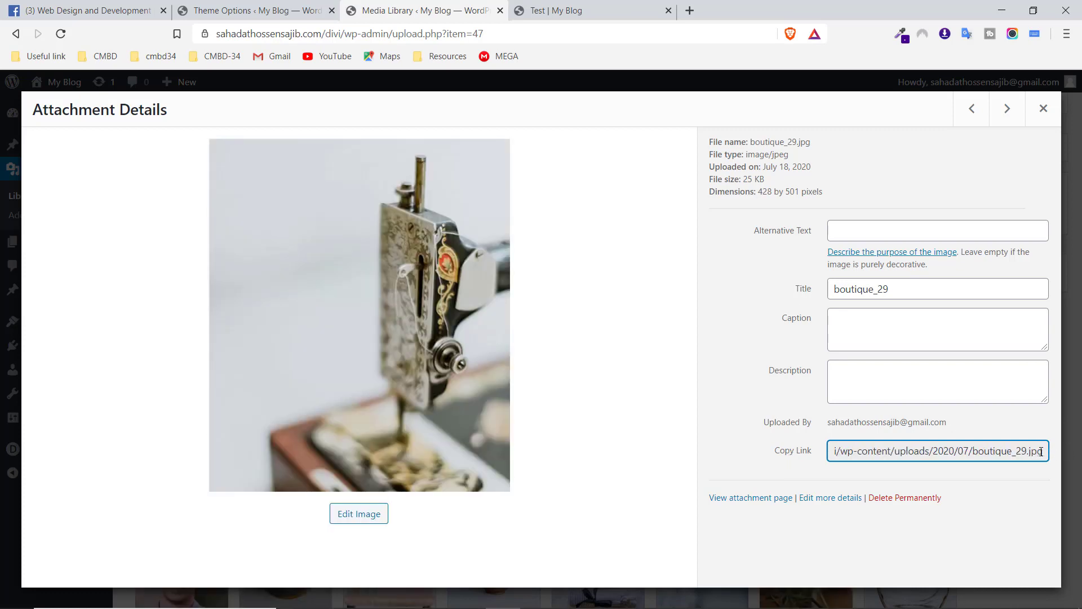
left_click_drag(1043, 450, 782, 461)
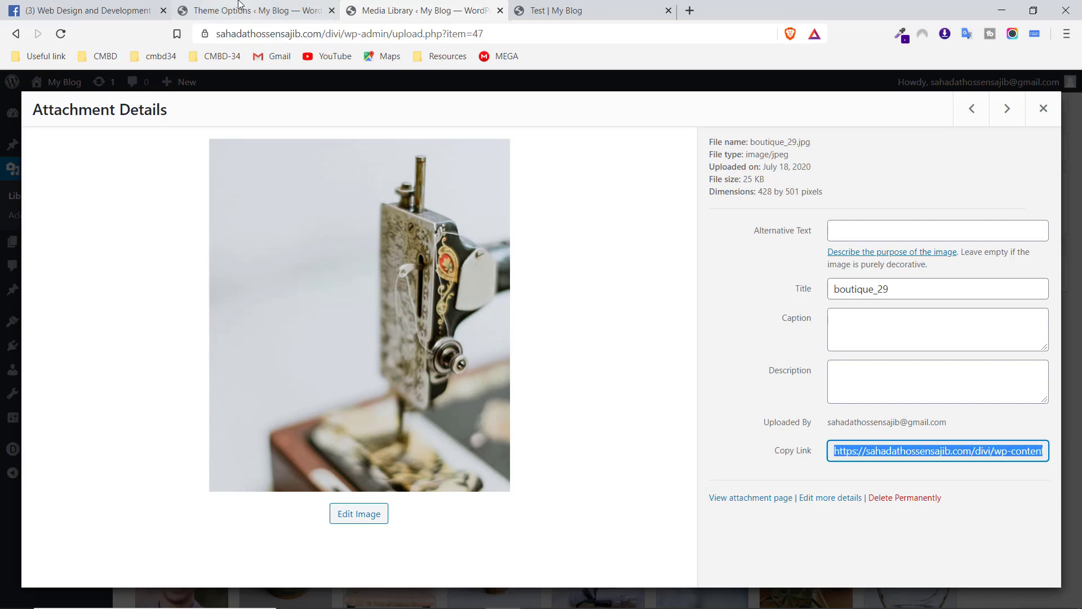
- Paste the boutique_29.jpg link as the 468x60 advertisement banner image in the theme options
left_click(254, 10)
left_click(501, 426)
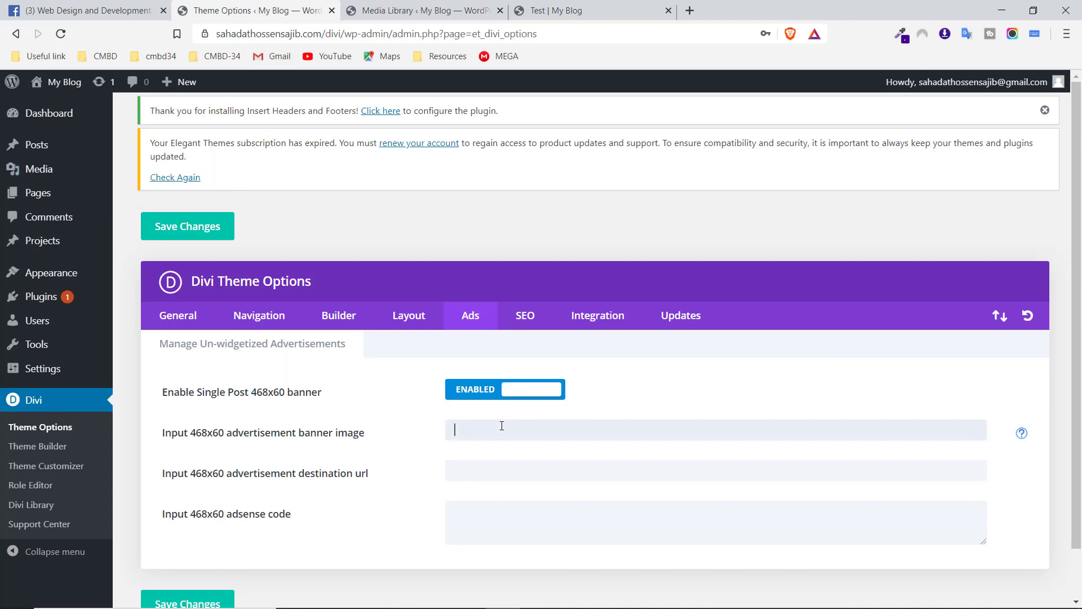
key("ctrl+v")
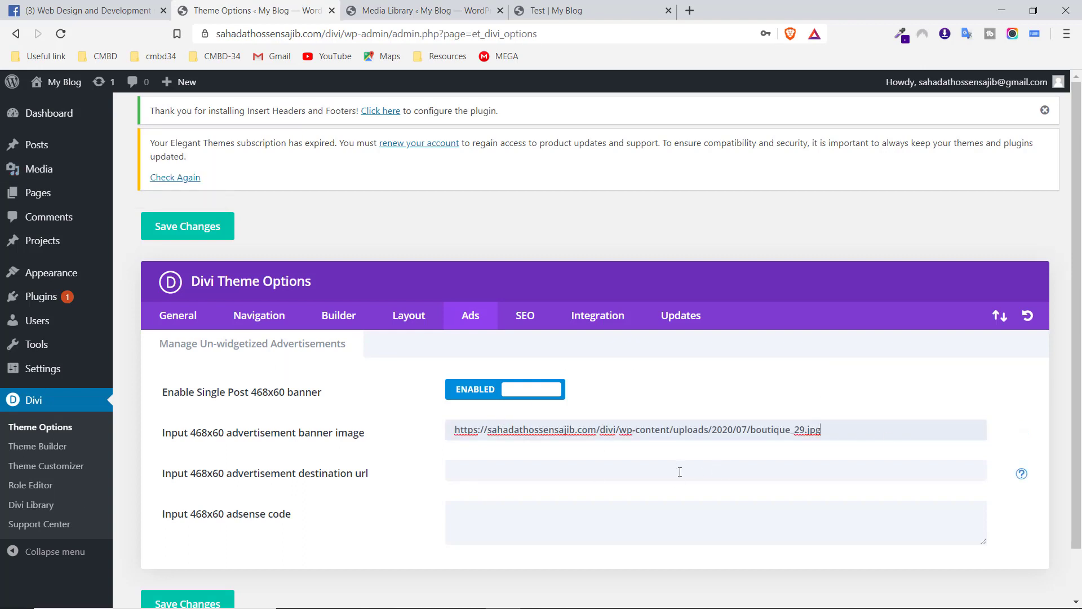
- Review the 468x60 advertisement destination url and adsense code fields without filling them in
scroll(680, 472, "down", 1)
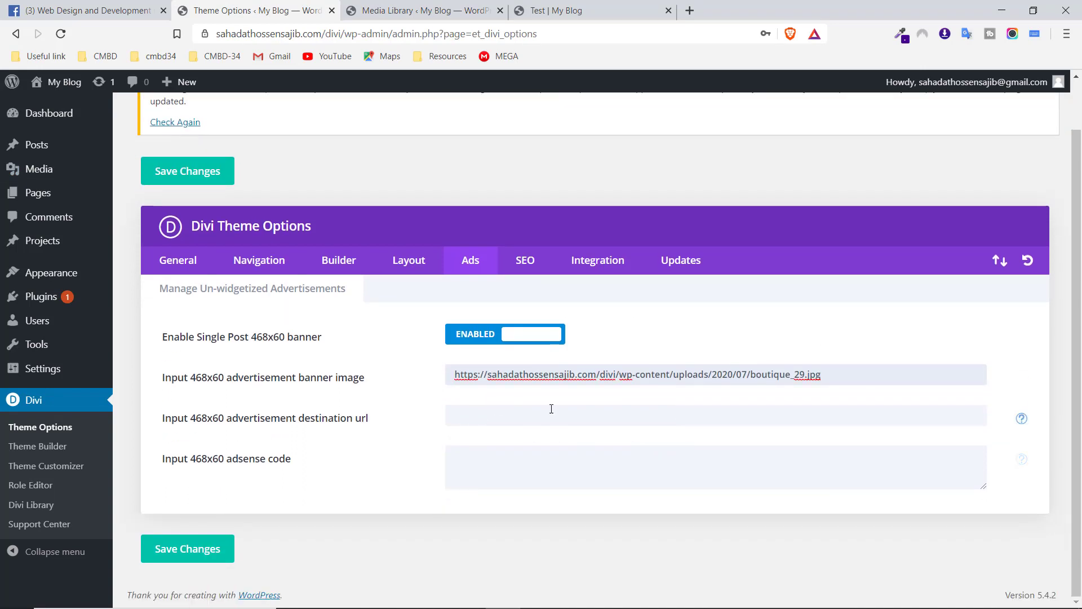
left_click(622, 414)
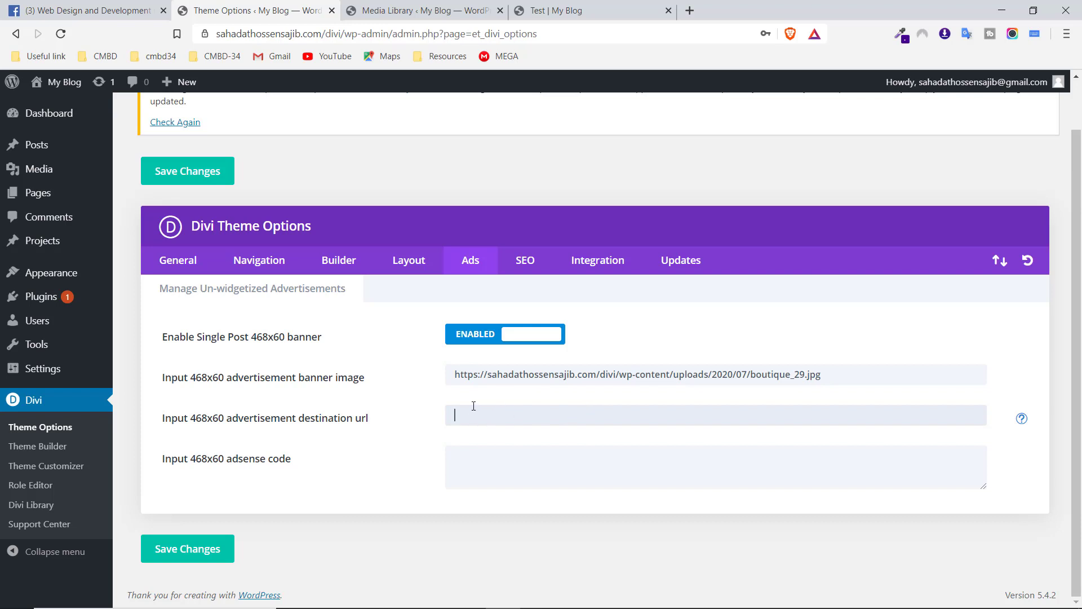
left_click_drag(227, 459, 291, 458)
left_click(533, 465)
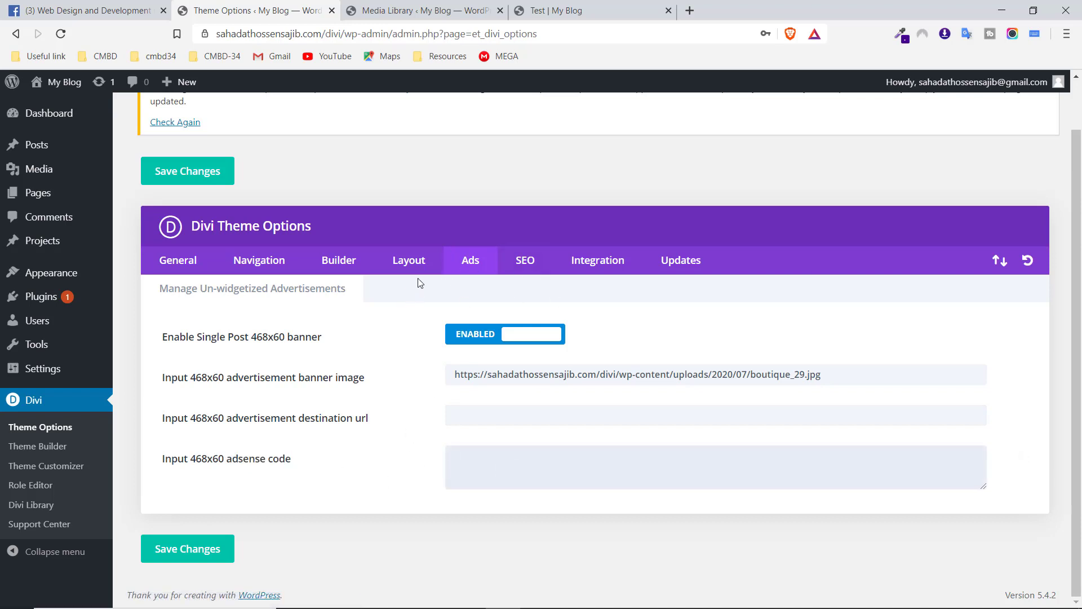
- Open the SEO section and look through the Homepage SEO options for custom title, meta description, keywords and canonical URLs
left_click(528, 269)
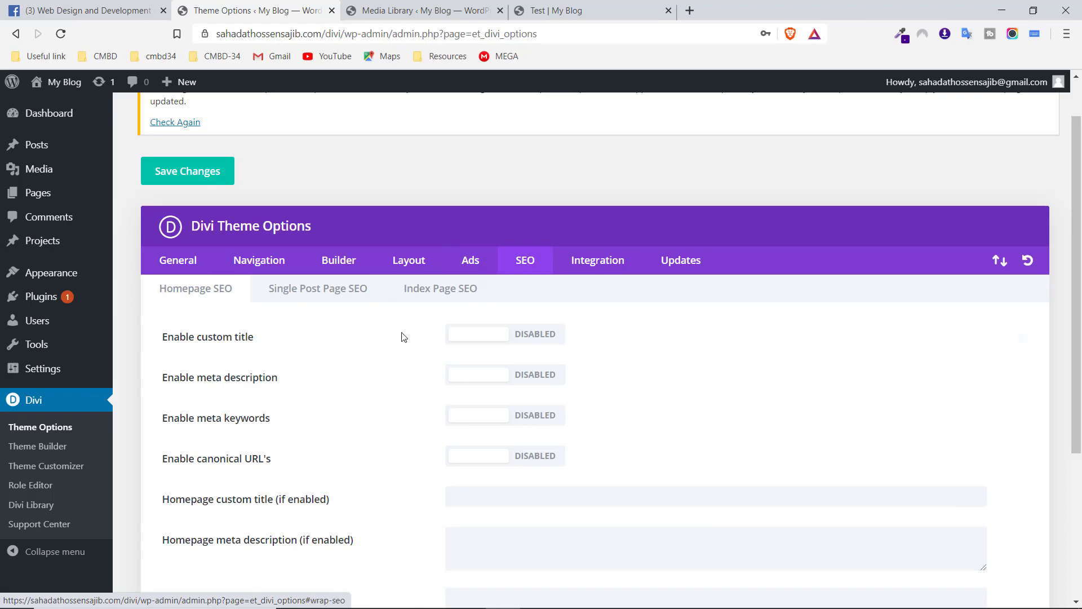
scroll(411, 346, "down", 4)
scroll(569, 431, "up", 4)
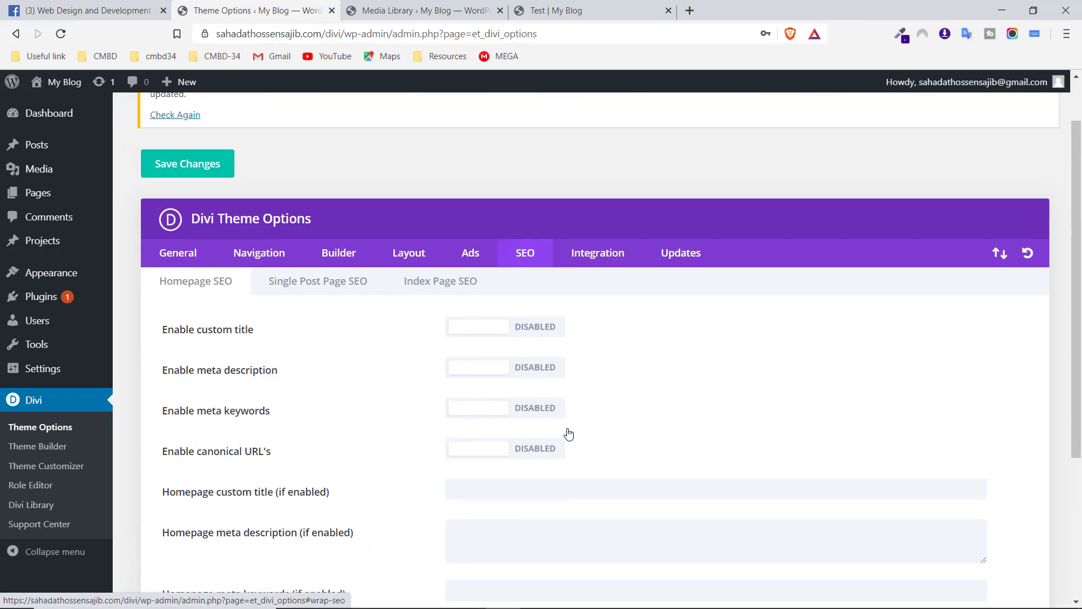
scroll(569, 433, "up", 1)
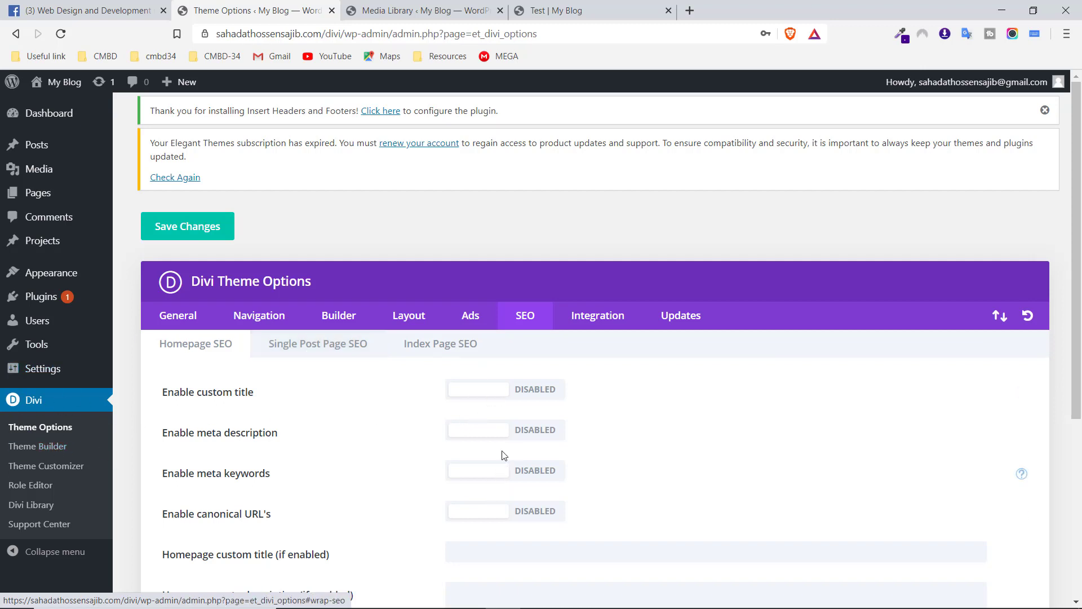
- Open the Integration section and review the header, body, single top and single bottom code options
left_click(590, 319)
scroll(583, 340, "down", 1)
scroll(583, 340, "down", 3)
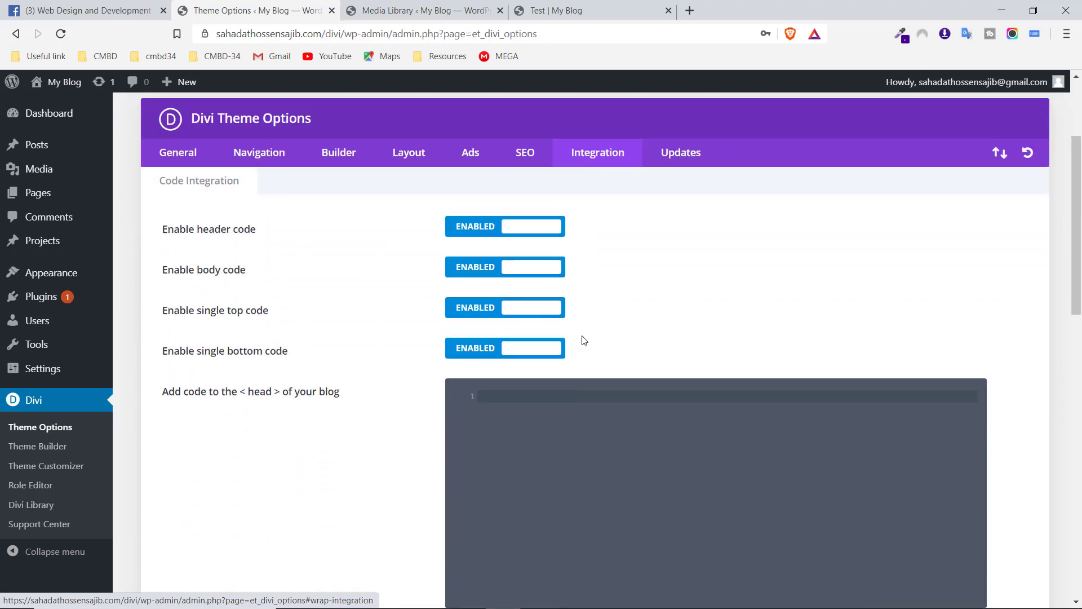
scroll(581, 338, "up", 2)
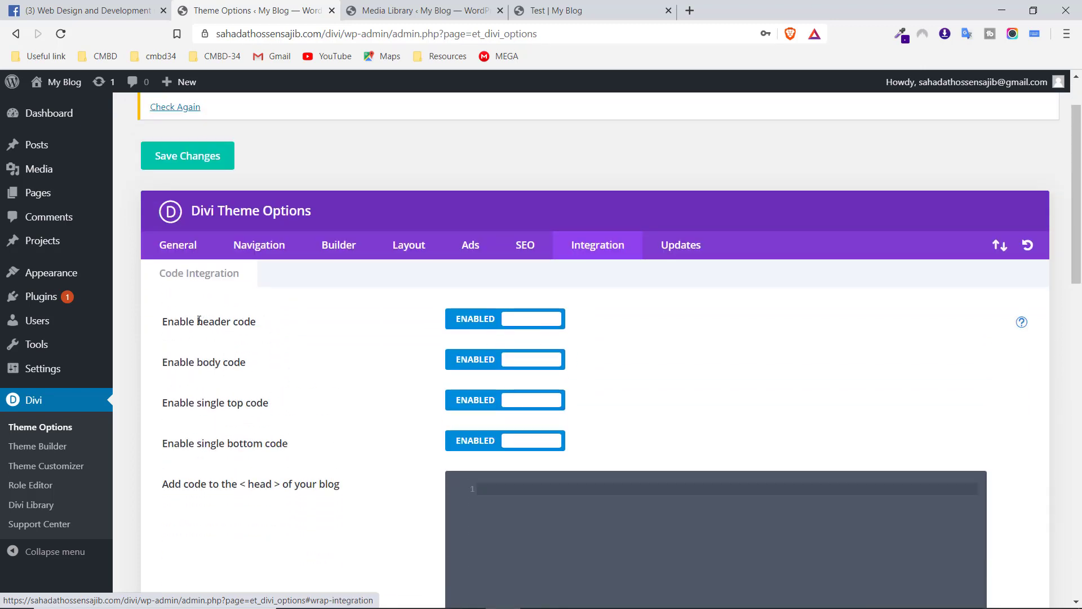
left_click_drag(198, 321, 264, 323)
left_click(267, 323)
left_click_drag(241, 361, 179, 361)
left_click_drag(206, 404, 257, 405)
left_click(307, 410)
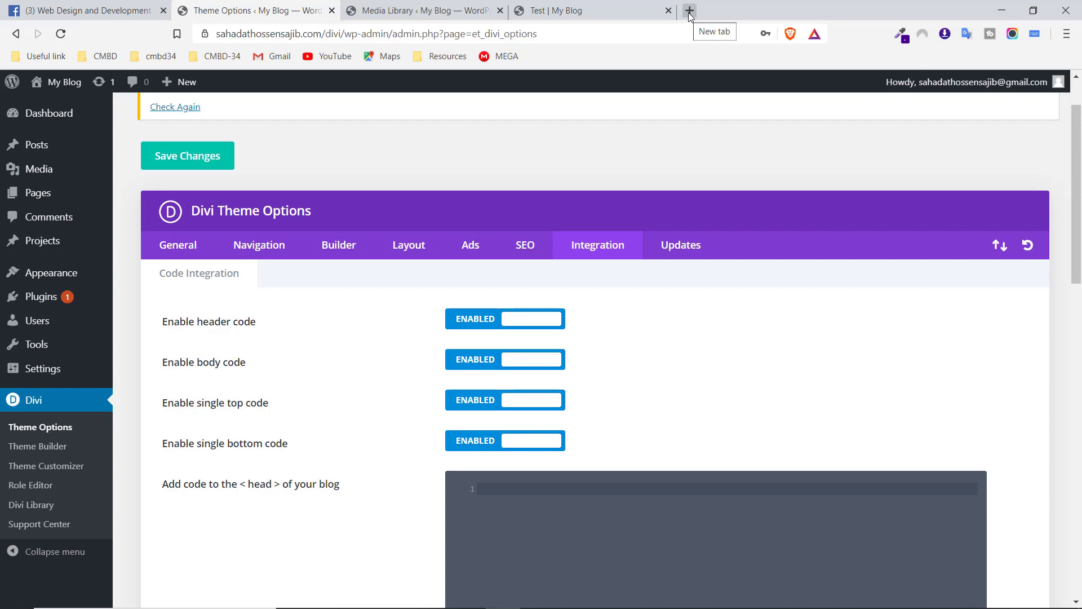
- Switch off header code and body code, and look through the boxes for adding code to the head, body and posts
mouse_move(77, 341)
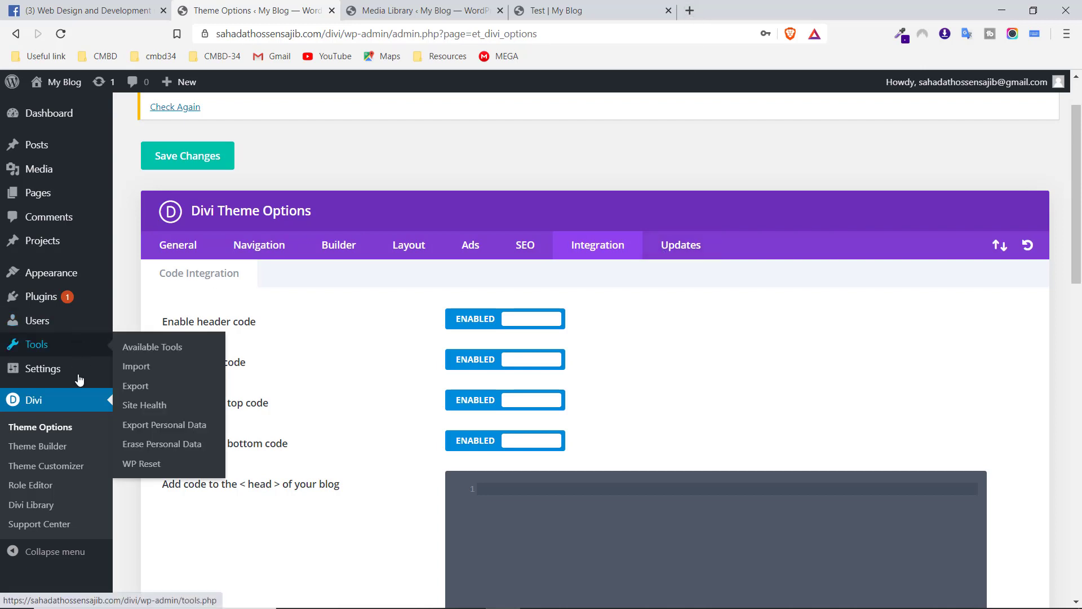
mouse_move(70, 379)
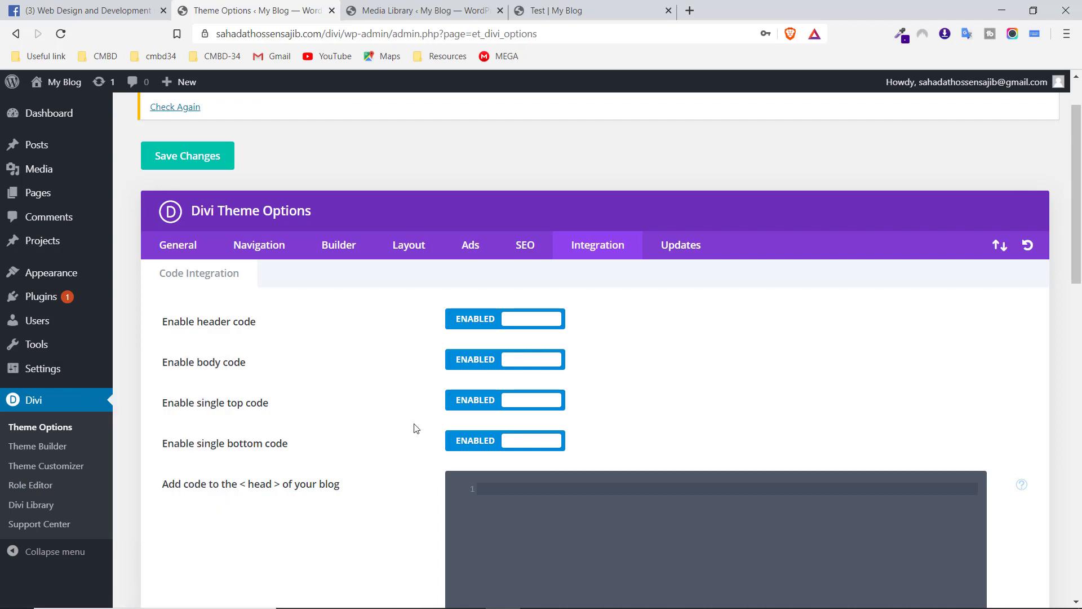
left_click(466, 320)
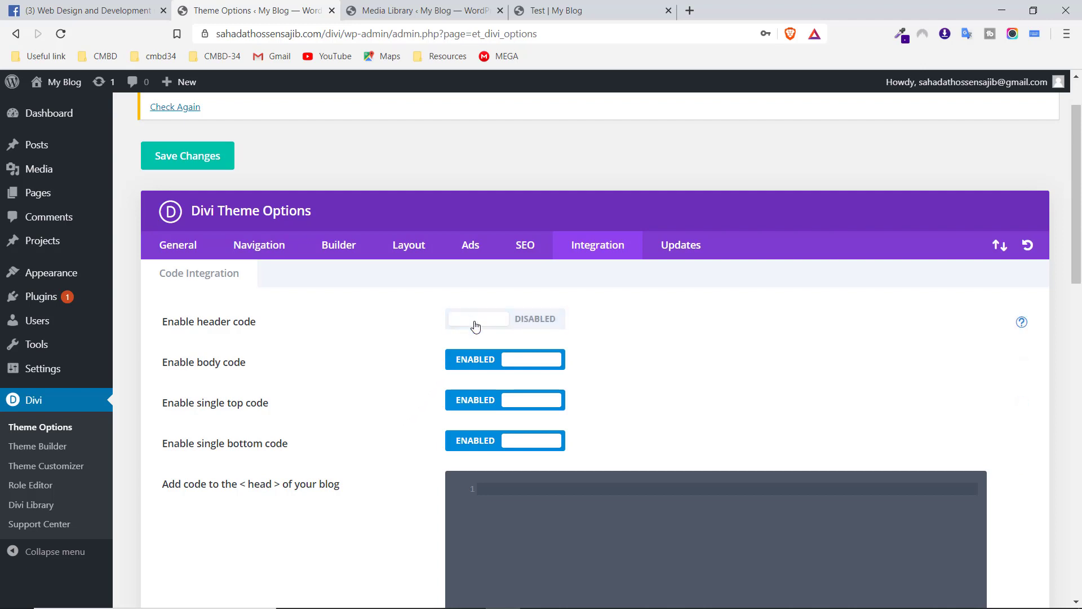
left_click(467, 366)
scroll(482, 380, "down", 5)
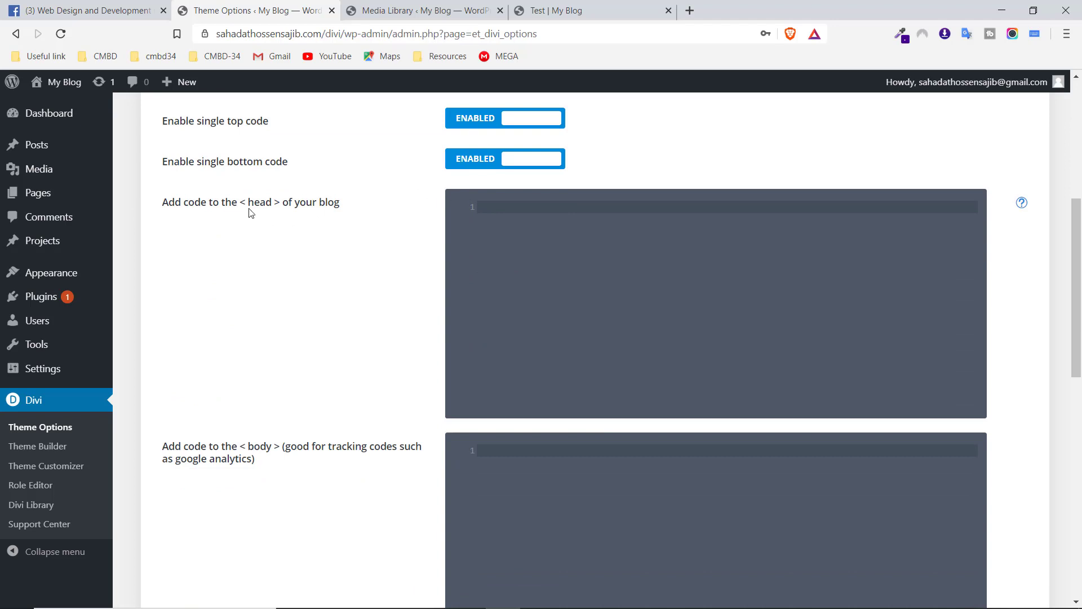
scroll(531, 353, "down", 5)
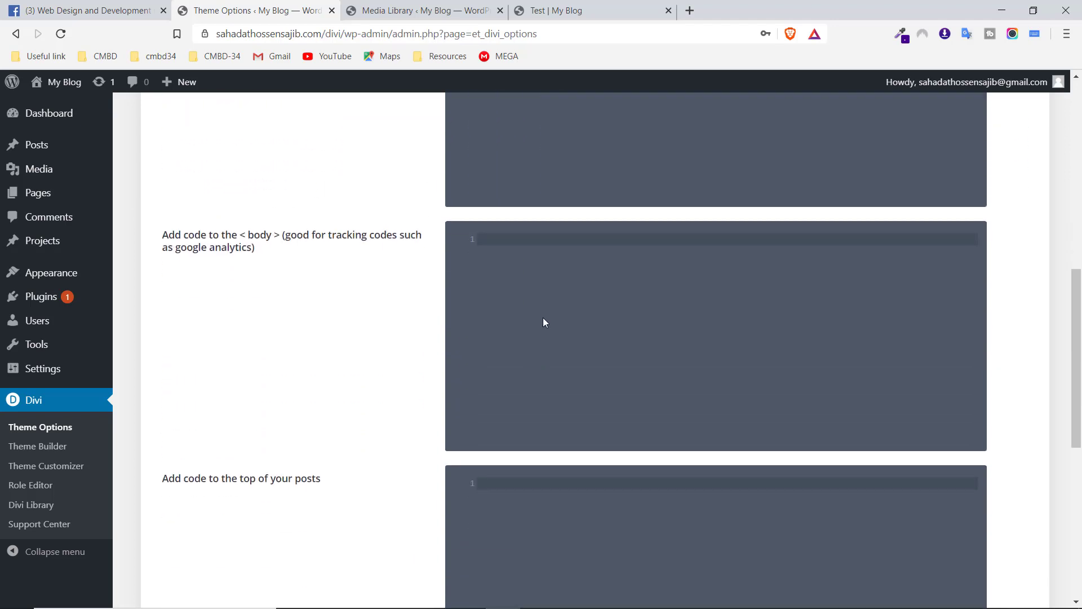
- Switch header code and body code back on in the Integration section and save the theme options
scroll(512, 364, "down", 4)
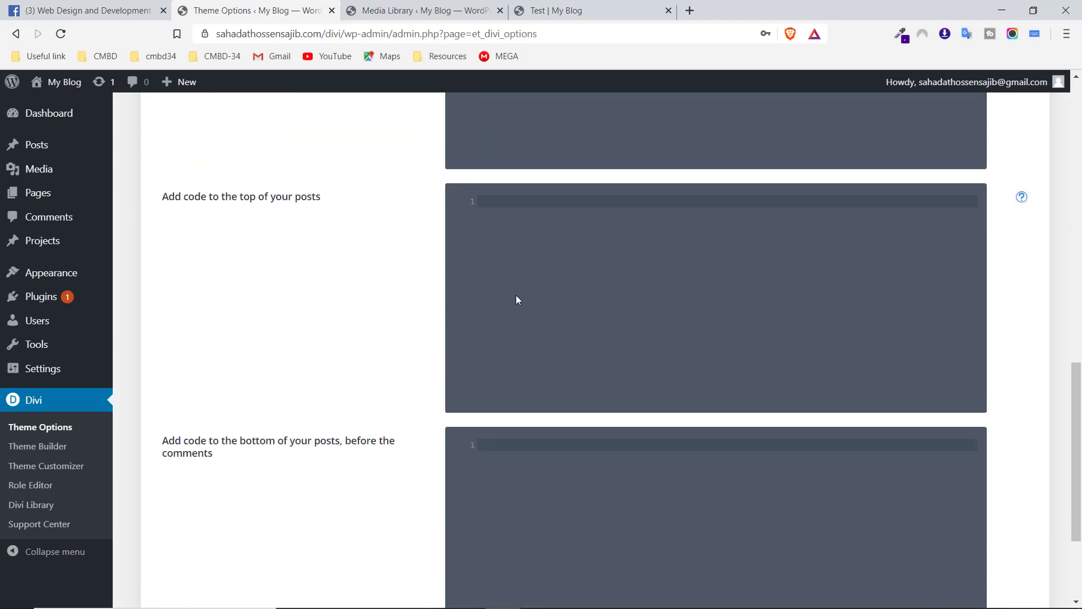
scroll(573, 308, "up", 14)
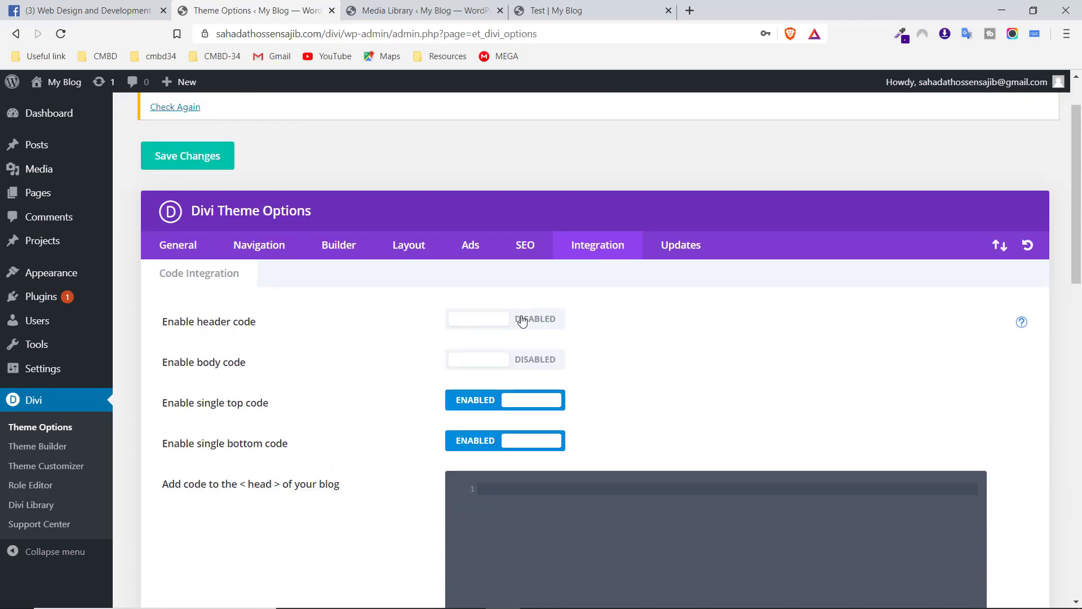
left_click(522, 320)
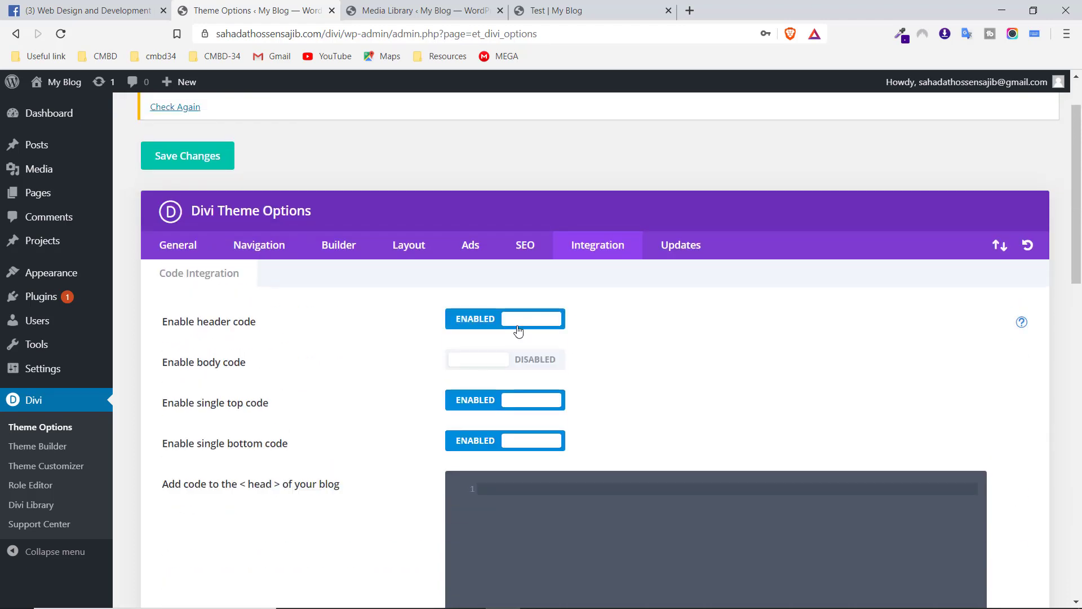
left_click(519, 359)
scroll(432, 372, "down", 16)
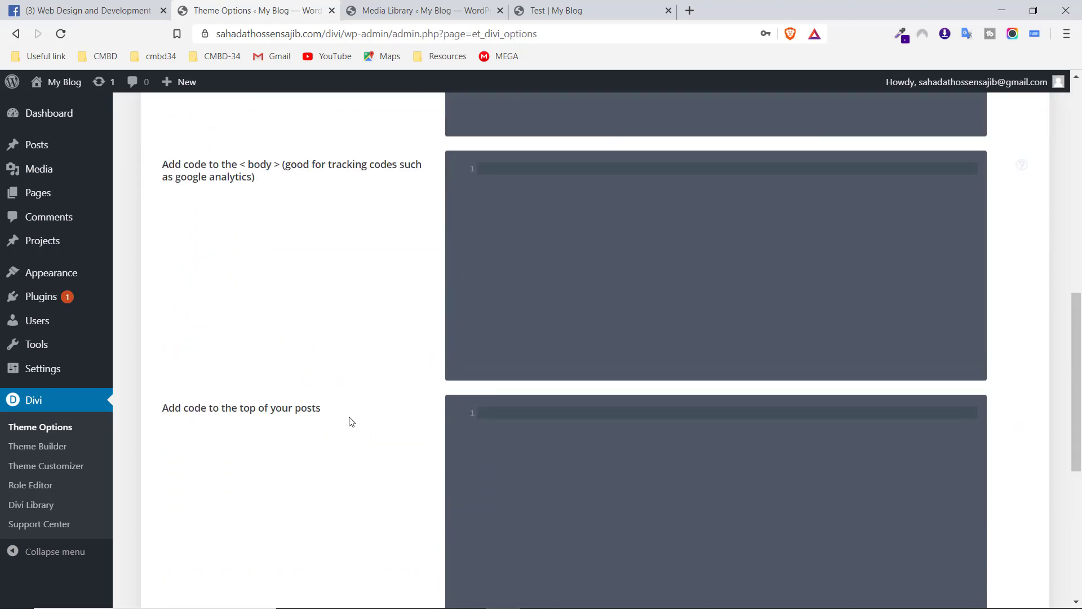
left_click(212, 555)
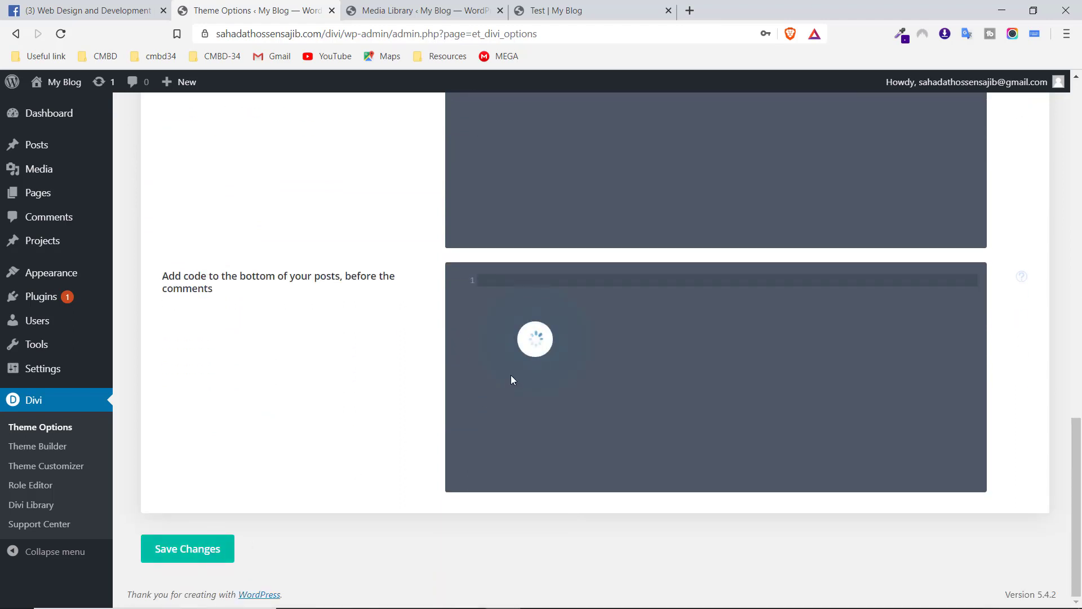
- Open the Updates section and review the Username, API Key and Version Rollback options
scroll(510, 377, "up", 12)
scroll(510, 374, "up", 5)
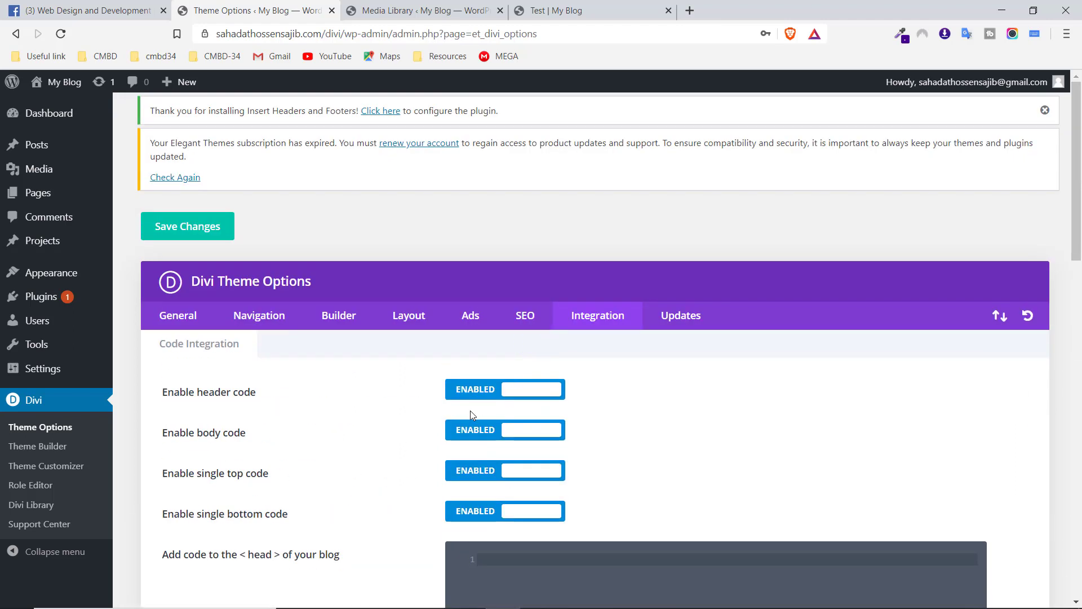
left_click(656, 319)
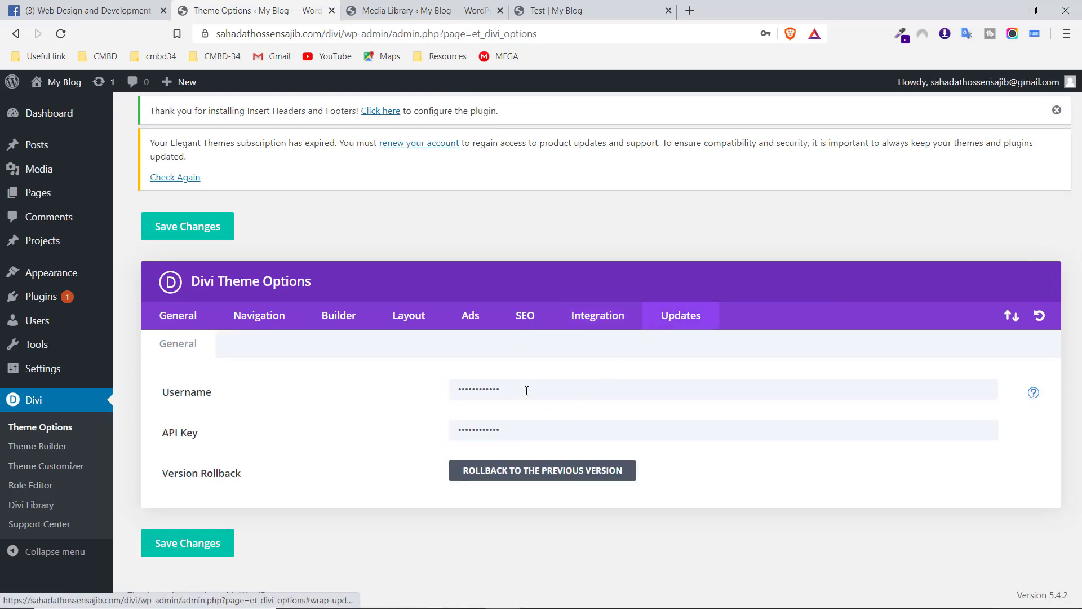
left_click(529, 432)
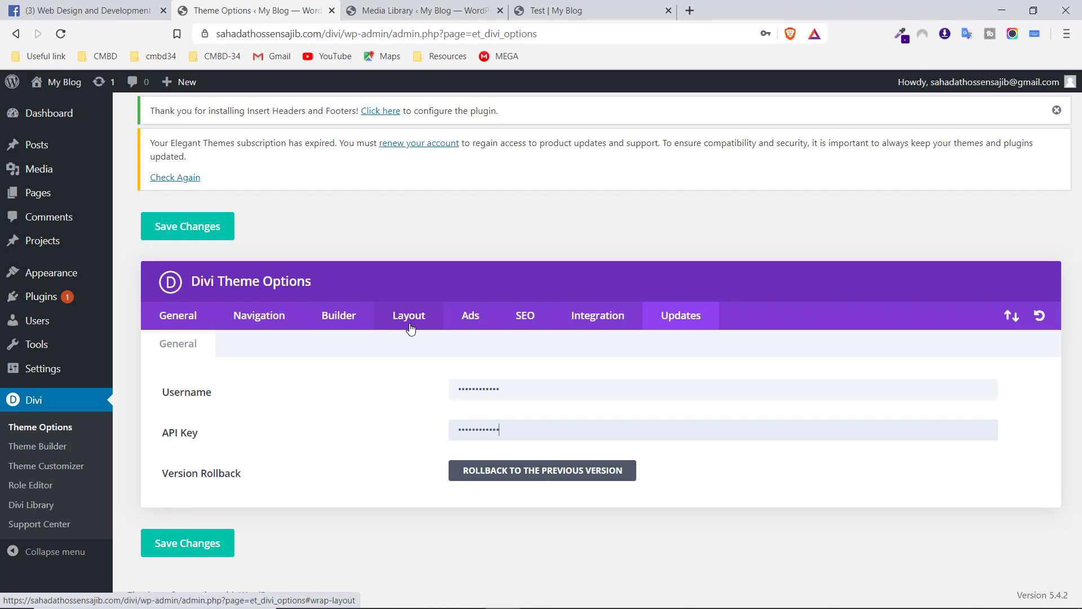
- Return to the live Test post and look through its header, title, featured image and body text
left_click(430, 8)
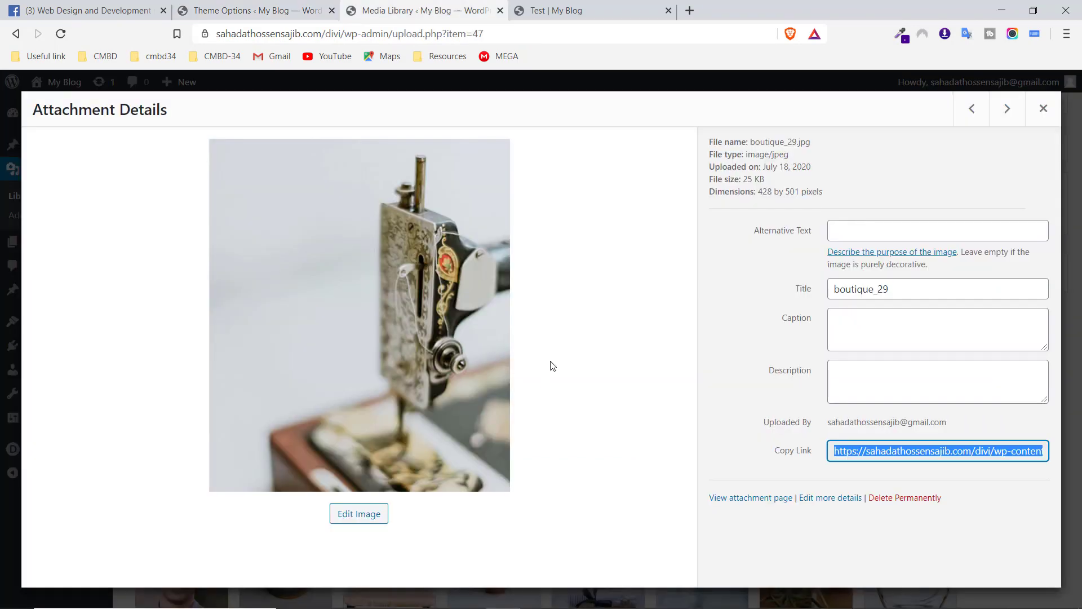
left_click(566, 5)
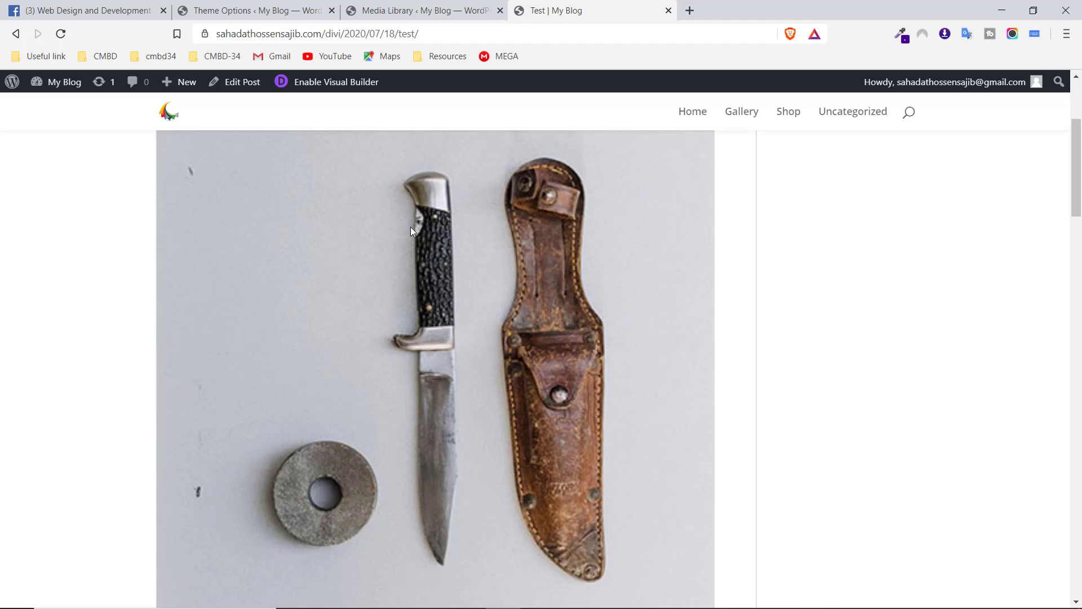
left_click(259, 9)
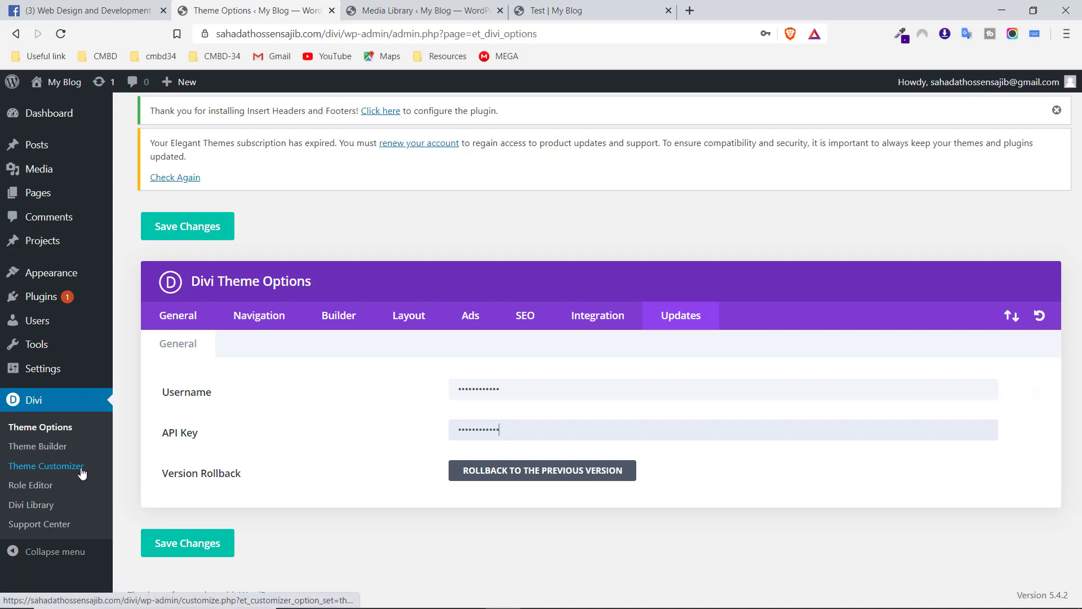
left_click(578, 6)
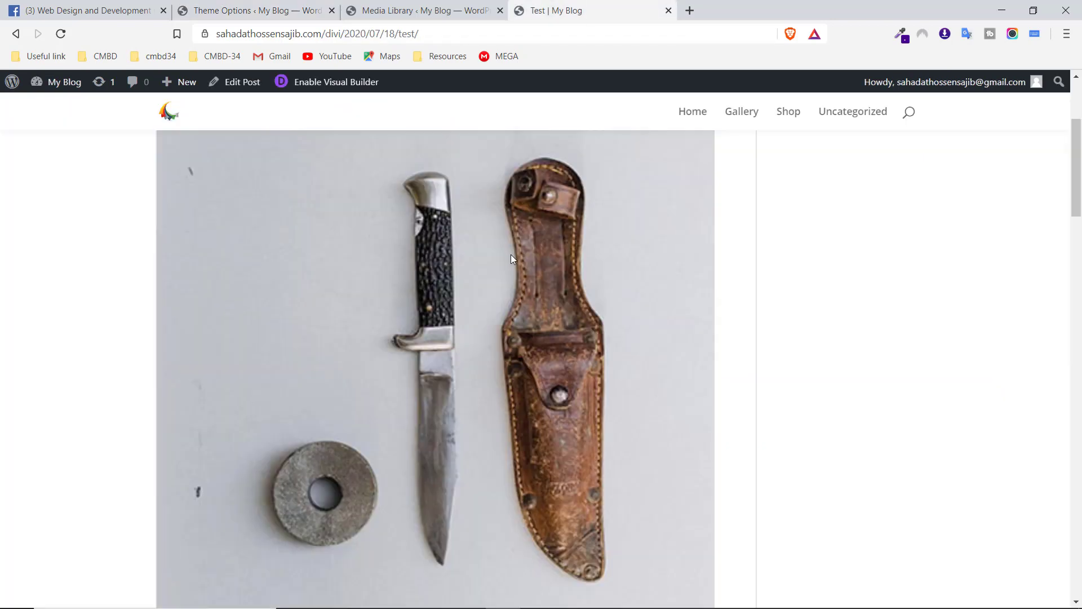
scroll(512, 259, "up", 5)
left_click(422, 10)
left_click(564, 11)
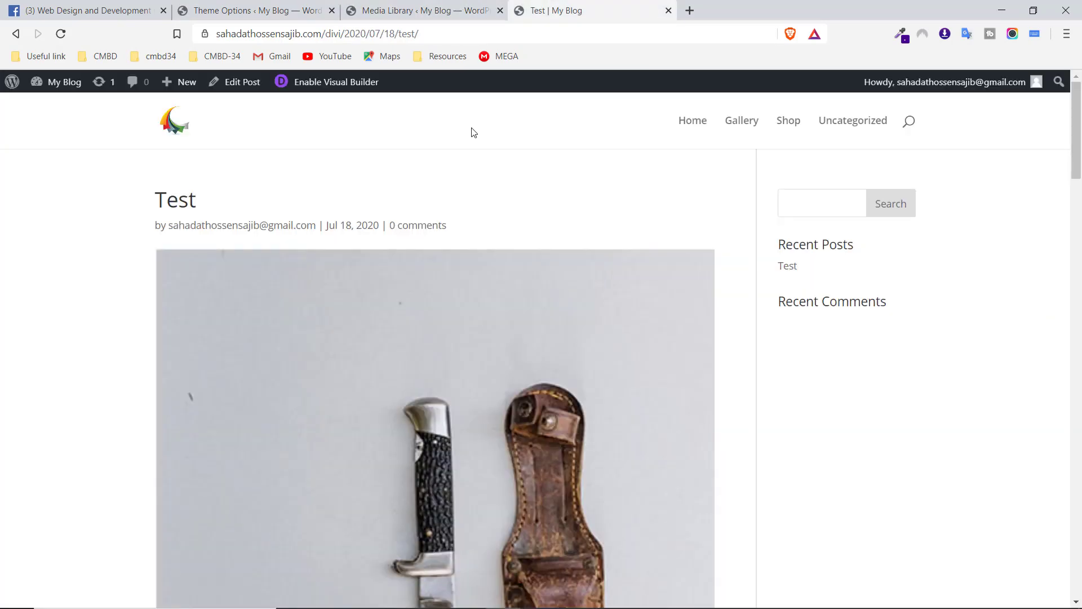
scroll(434, 427, "down", 8)
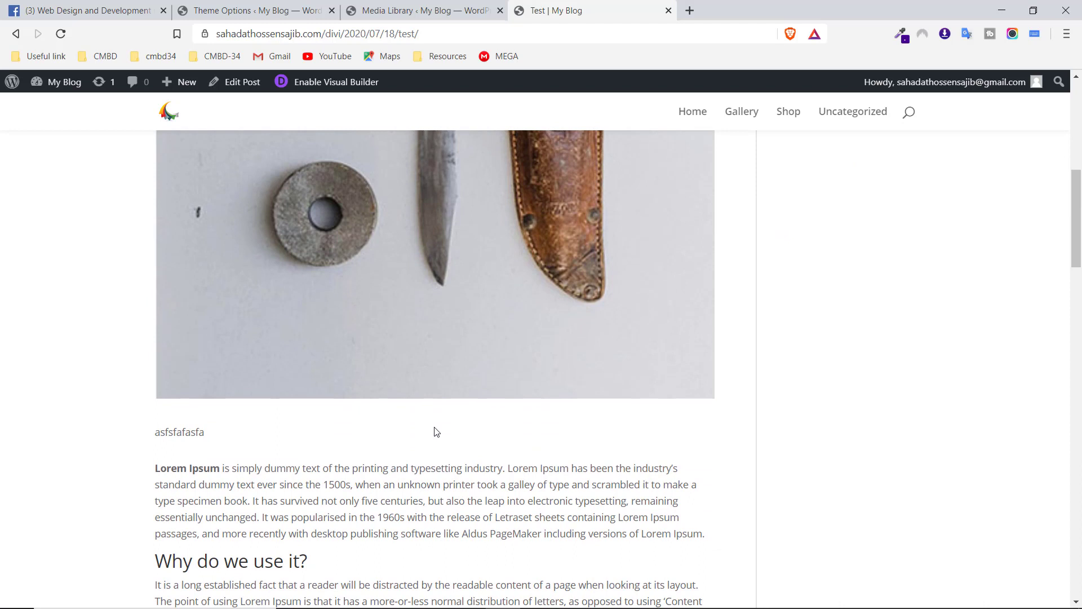